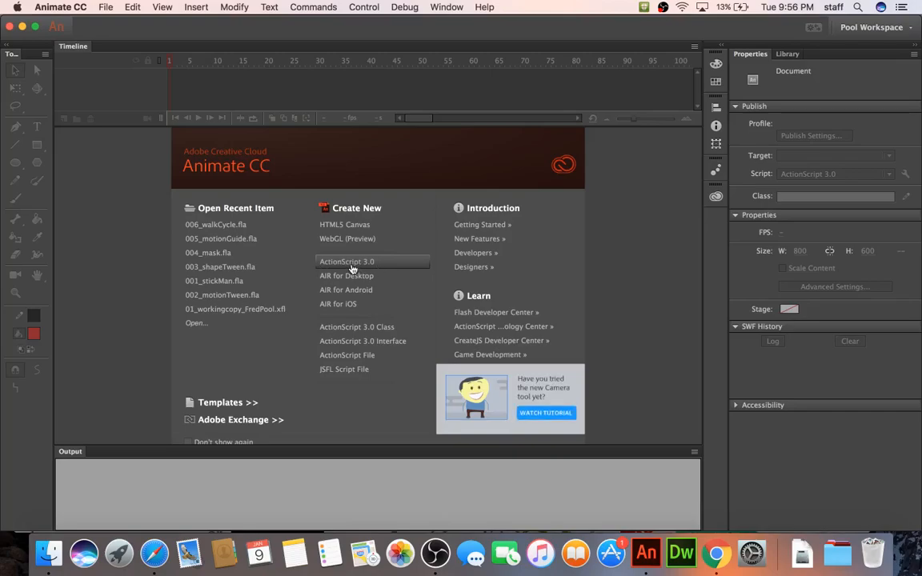
Step: Create a new ActionScript 3.0 document and save it as 007_traceBitmap_mask in Animate Document format
click(352, 269)
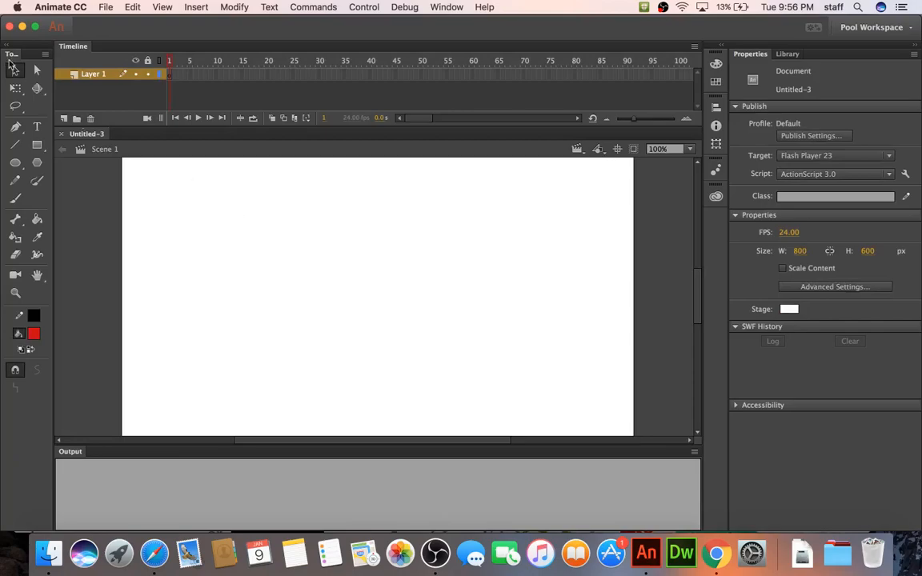
click(104, 6)
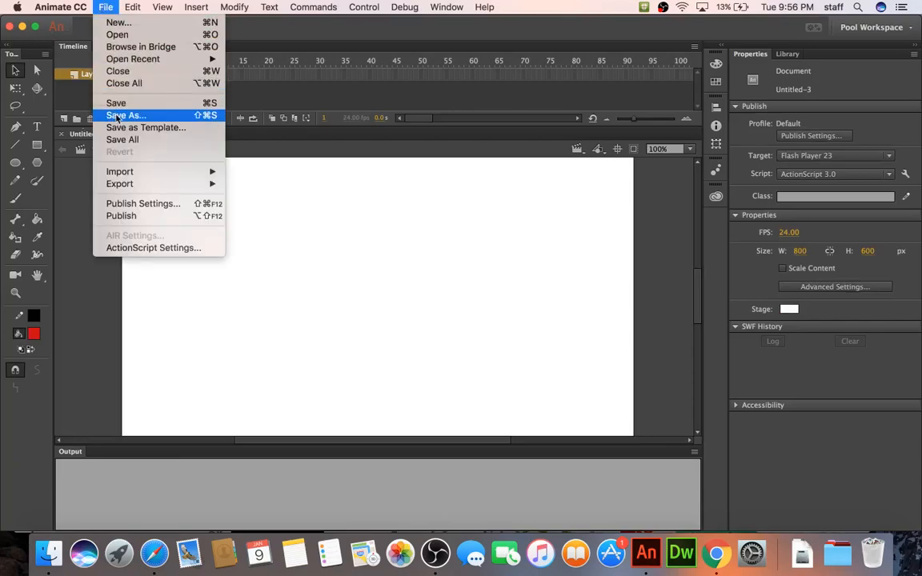
click(127, 116)
text(007_traceBitmap_mask)
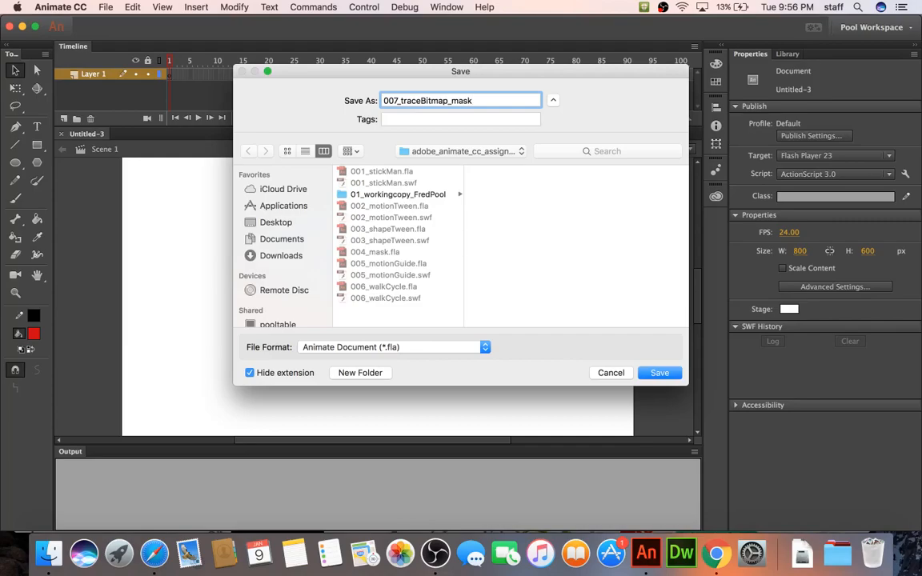
key(Return)
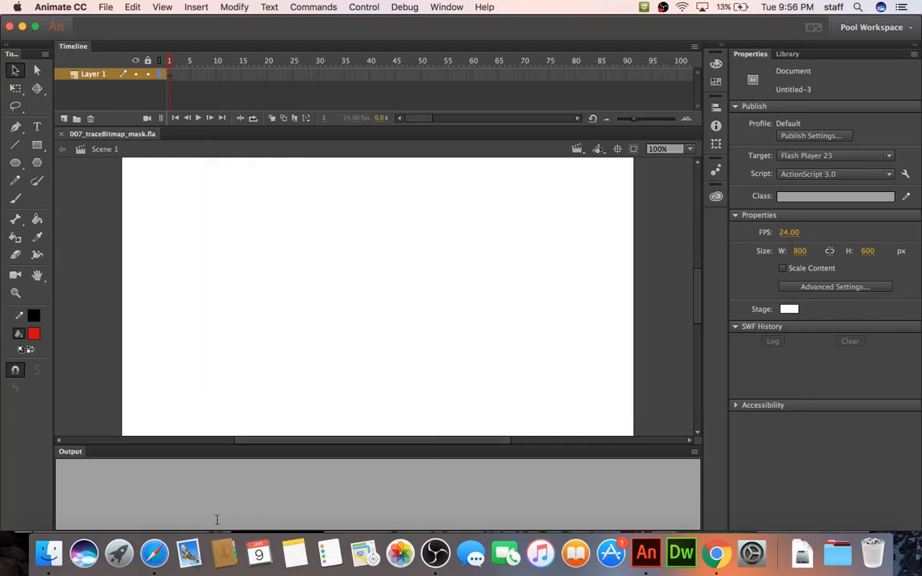
Step: Switch to Safari and run a Google image search for "car top view" in a new tab
click(154, 554)
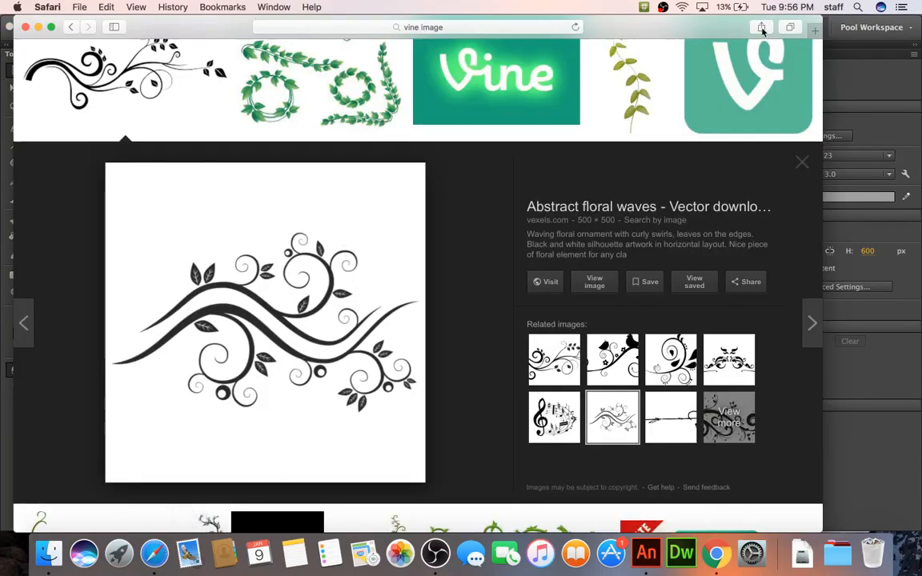
click(815, 30)
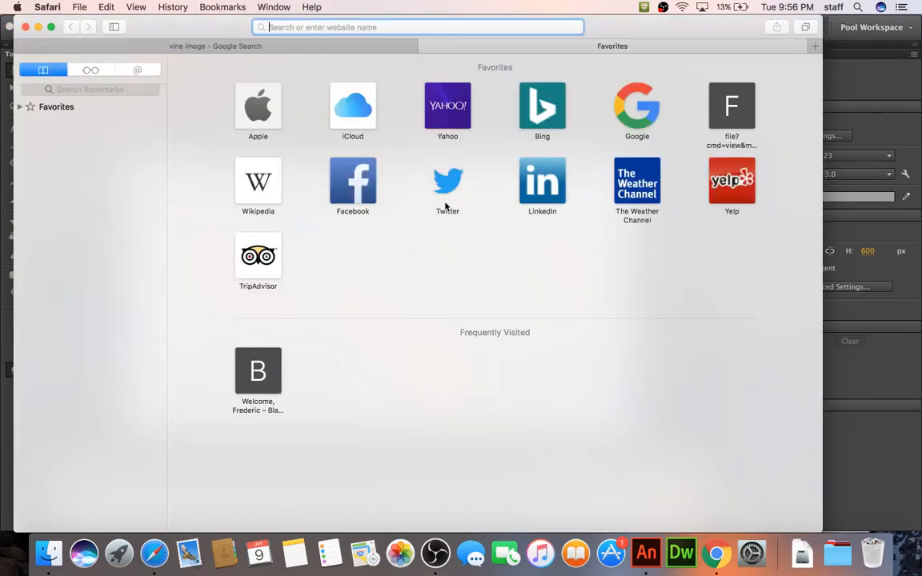
text(car)
text( tpo)
key(BackSpace)
key(BackSpace)
text(op view)
key(Return)
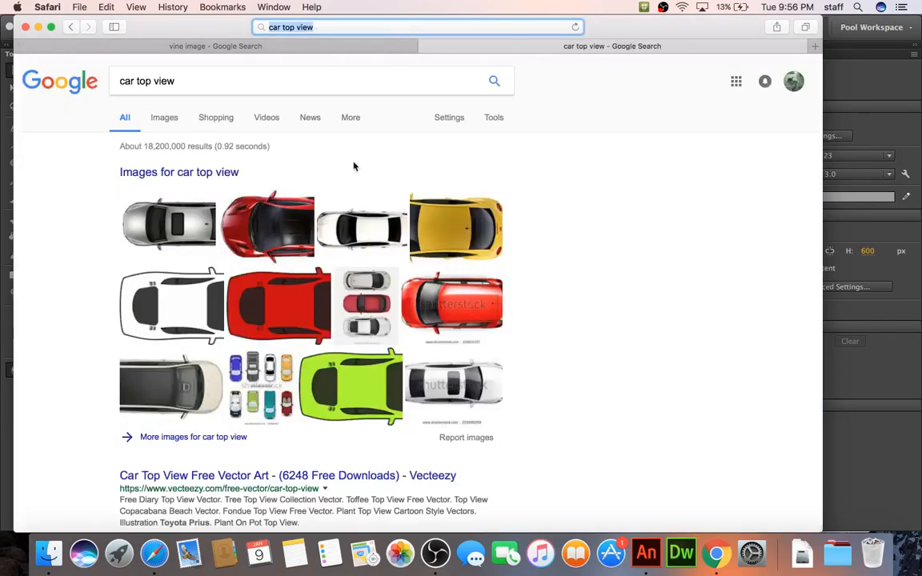
click(167, 118)
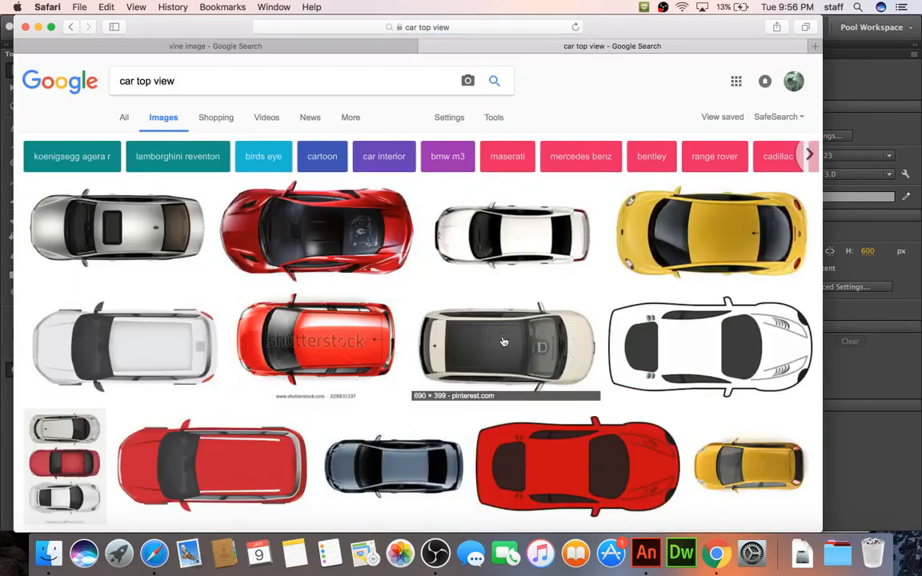
Step: Browse the image results for a top-view car photo suitable for tracing
scroll(444, 240, down, 10)
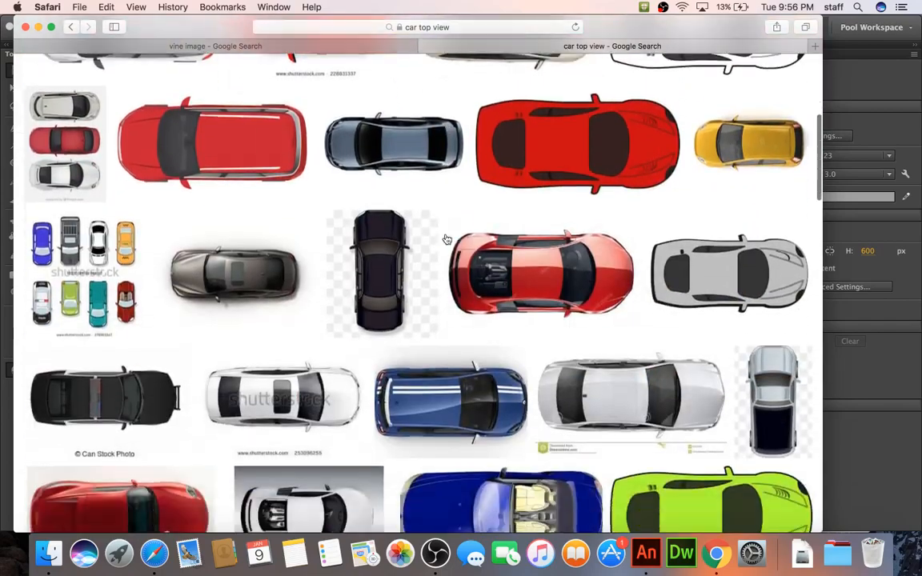
scroll(446, 239, up, 3)
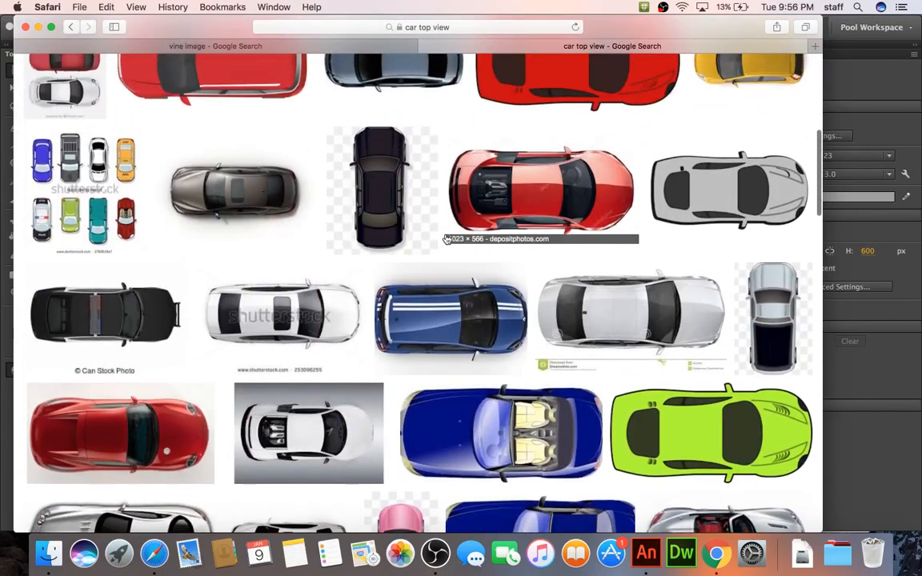
scroll(447, 239, up, 8)
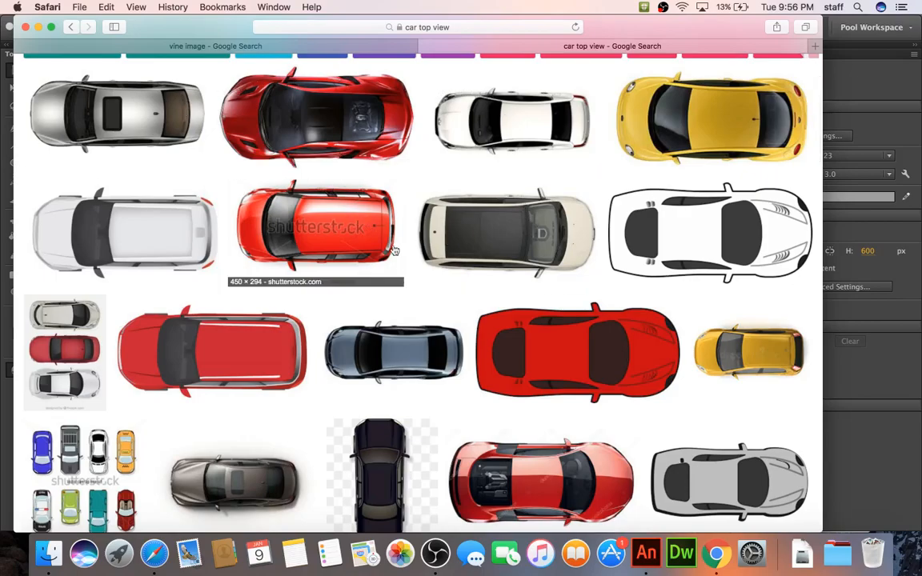
scroll(392, 248, down, 10)
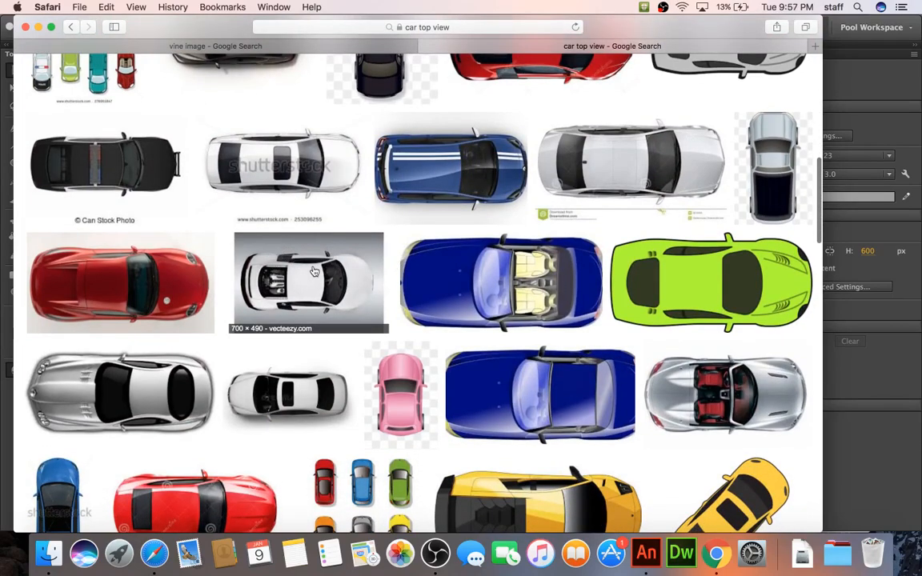
scroll(348, 293, down, 3)
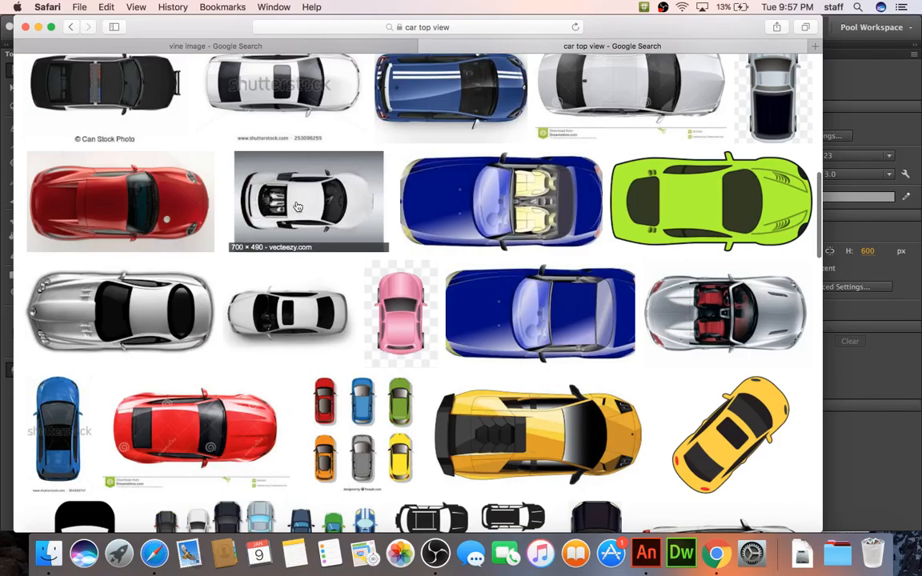
scroll(296, 193, down, 5)
scroll(297, 207, down, 4)
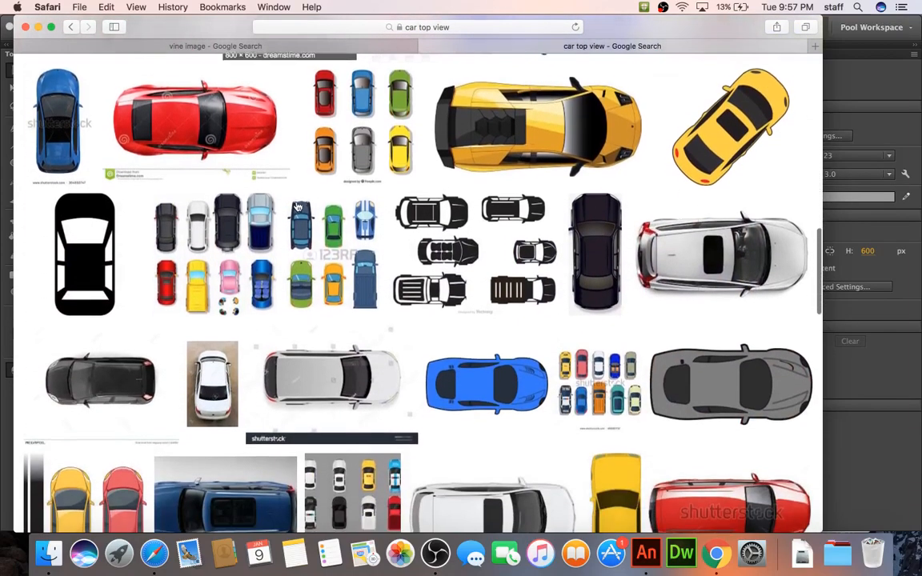
scroll(296, 208, down, 5)
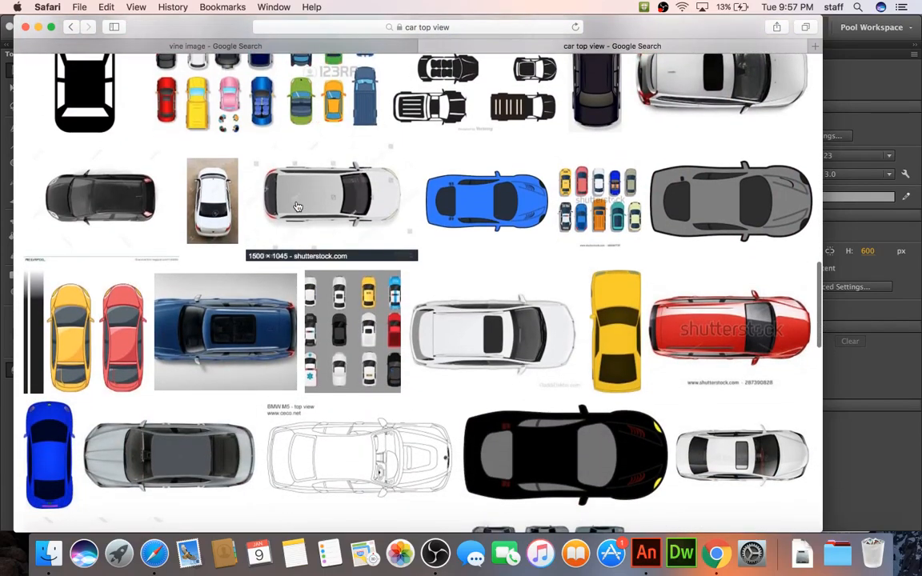
scroll(328, 224, down, 7)
scroll(364, 250, down, 6)
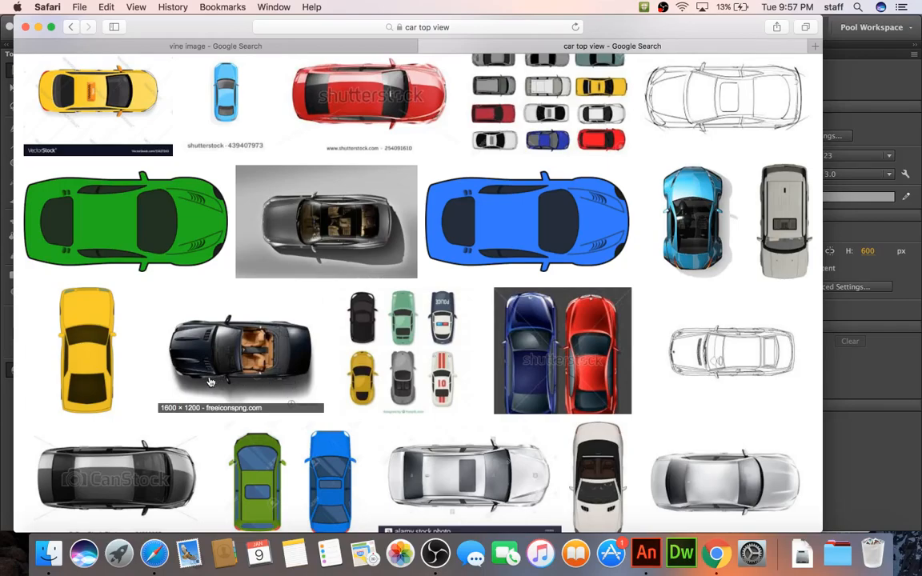
scroll(364, 376, down, 1)
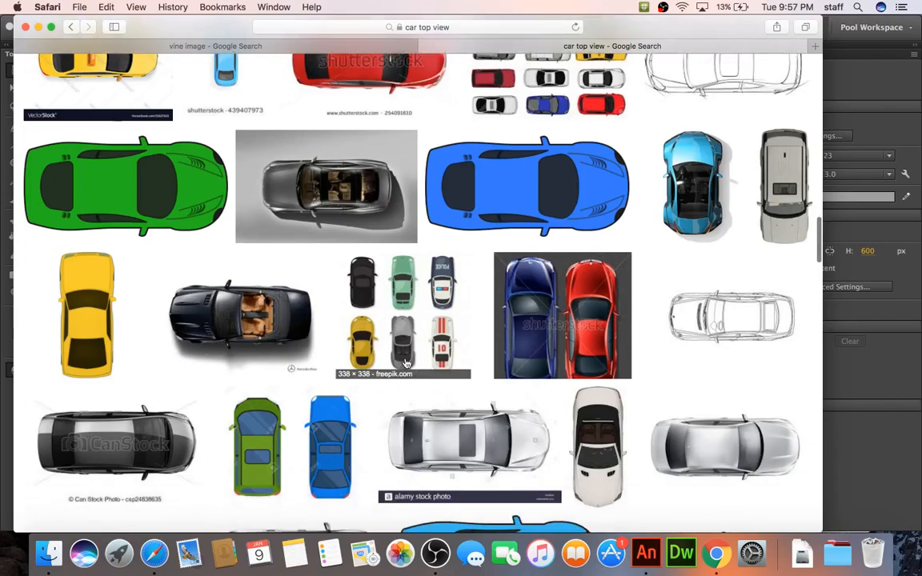
scroll(403, 362, up, 5)
scroll(412, 364, up, 2)
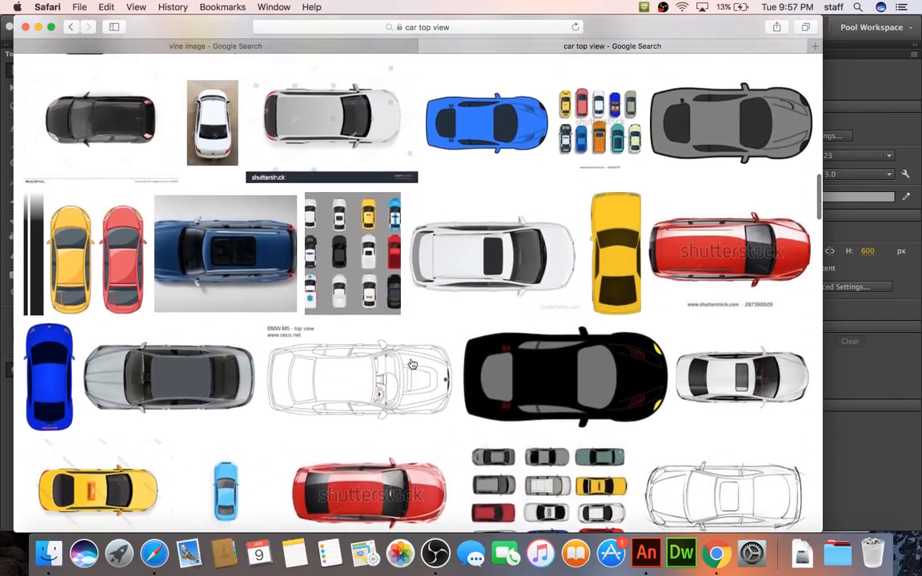
Step: Copy the enlarged silver Skoda Superb top-view image and paste it onto the stage in Animate CC
click(188, 393)
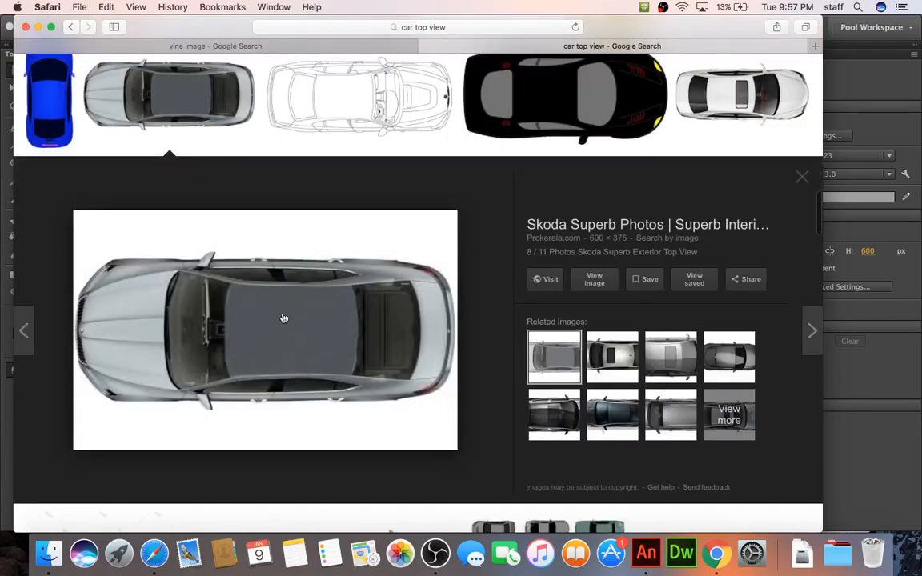
right_click(282, 319)
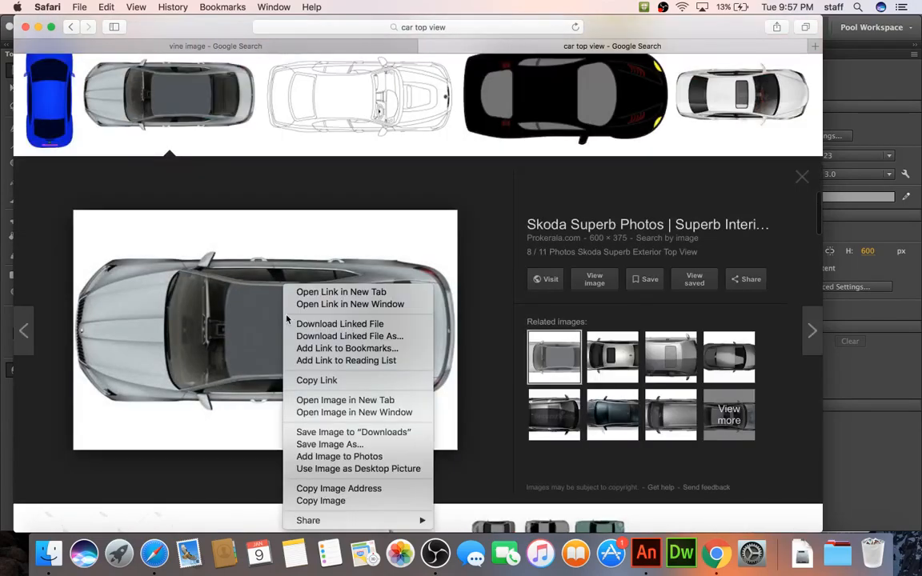
click(321, 502)
click(646, 553)
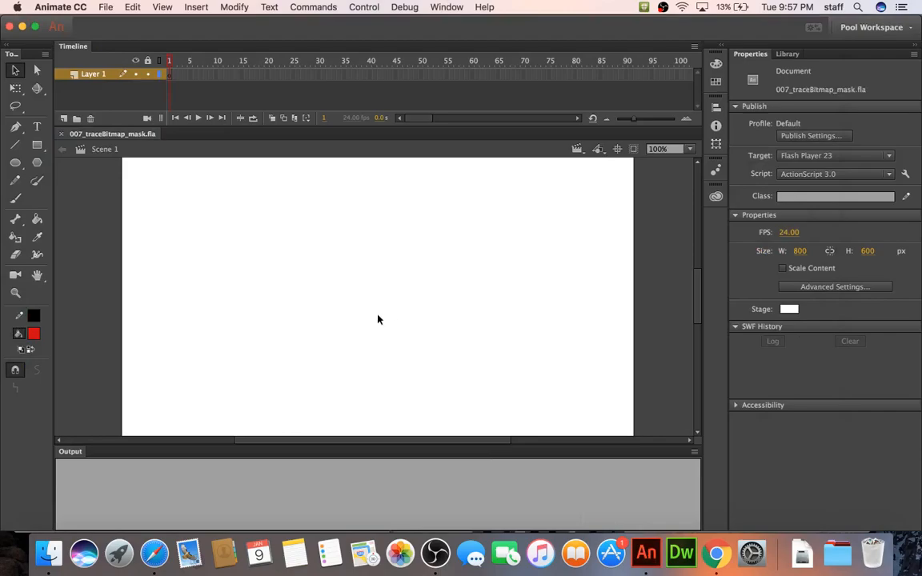
key(super+v)
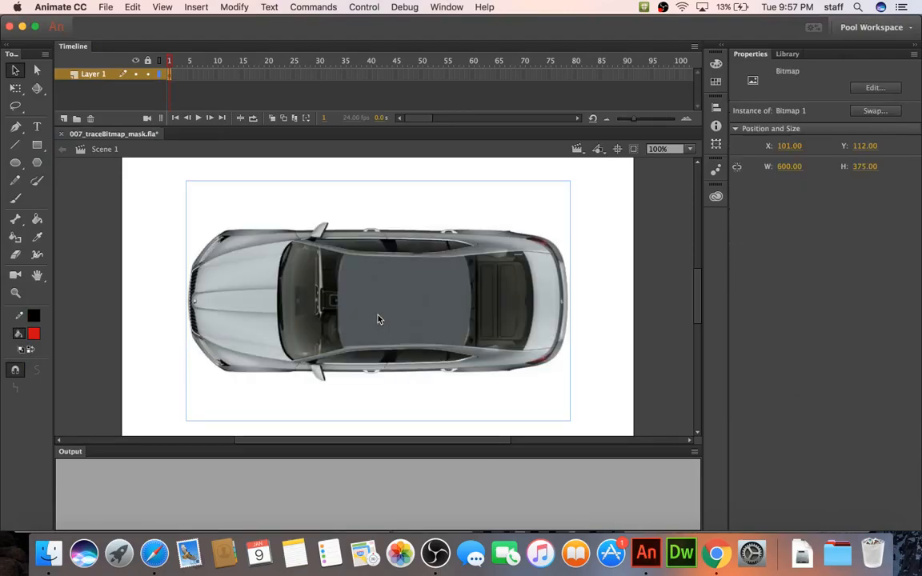
Step: Deselect the car bitmap and set the document's stage colour to orange
click(156, 232)
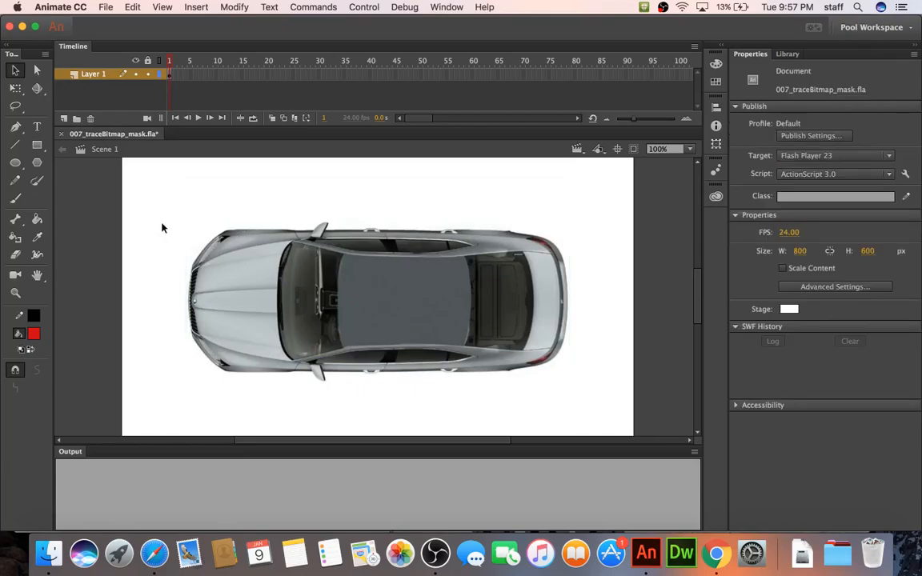
click(245, 225)
click(180, 216)
click(789, 309)
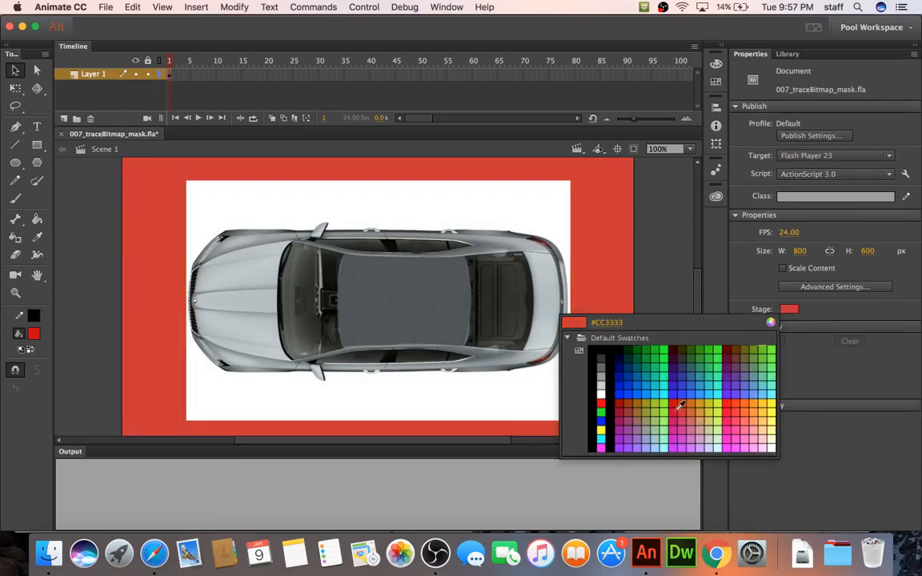
click(630, 362)
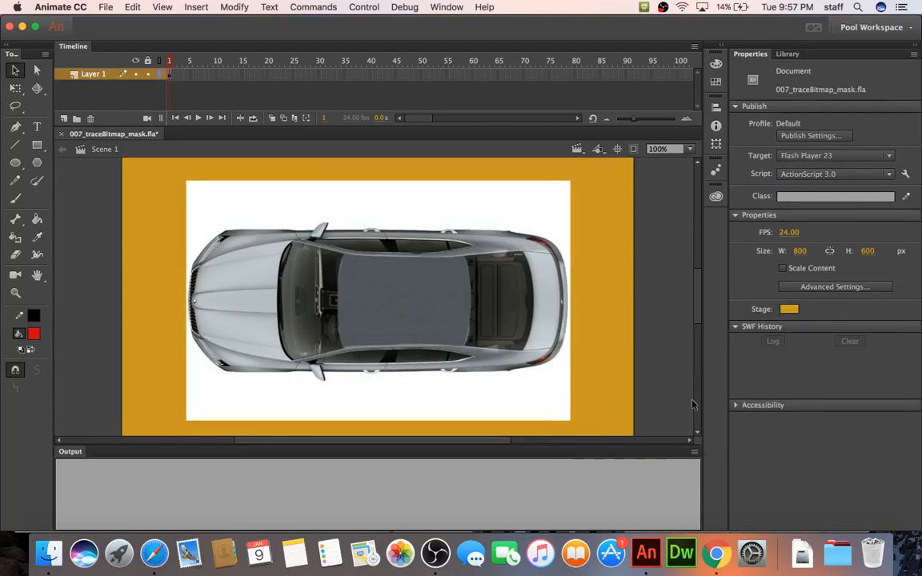
Step: Convert the car bitmap on the stage to a movie clip symbol named car
click(485, 201)
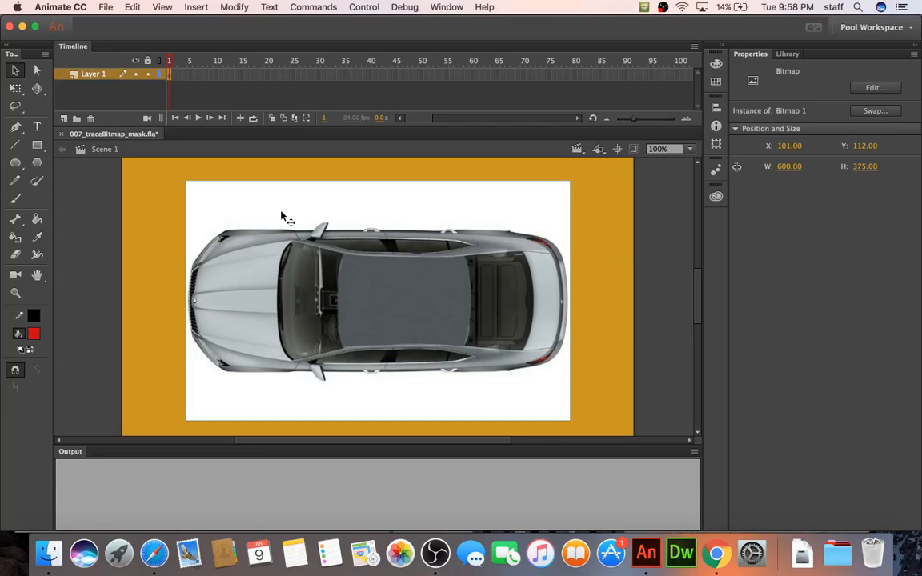
click(658, 222)
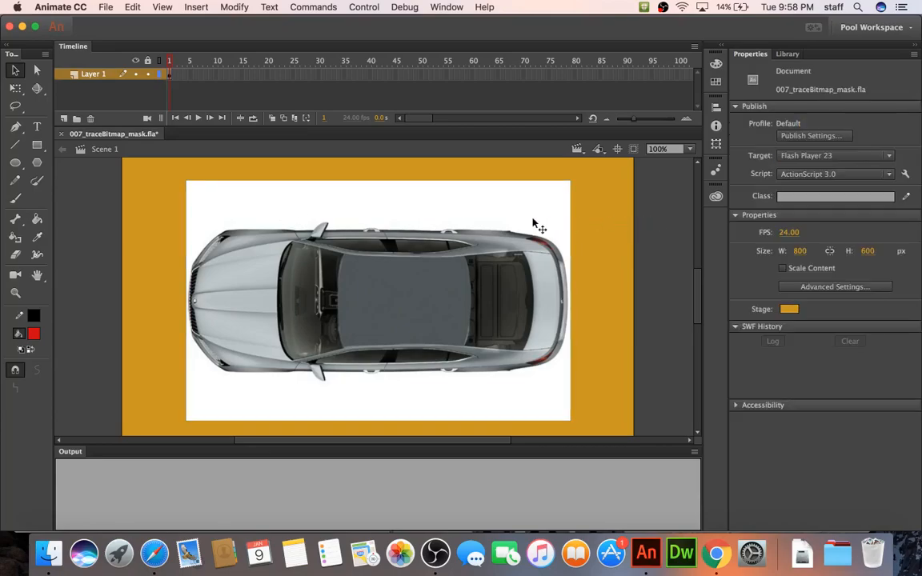
click(346, 212)
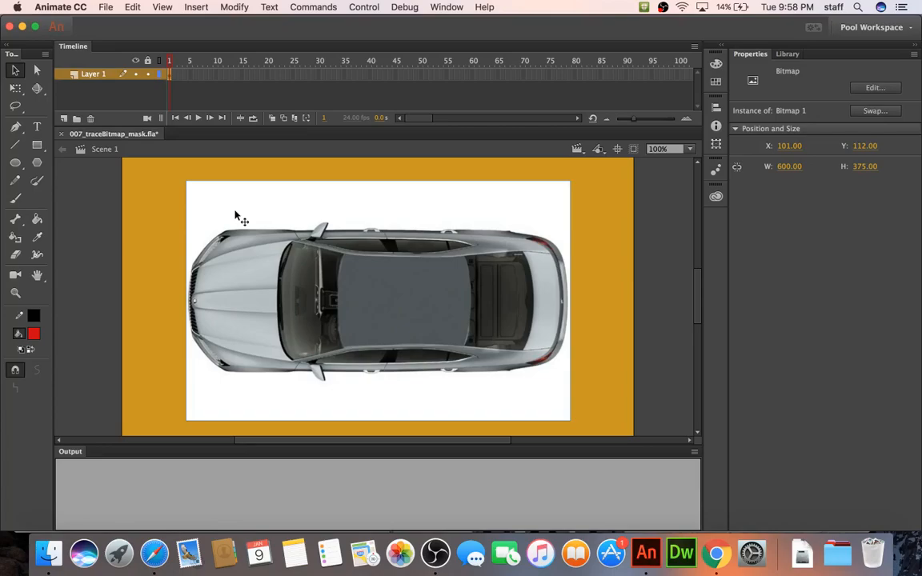
key(F8)
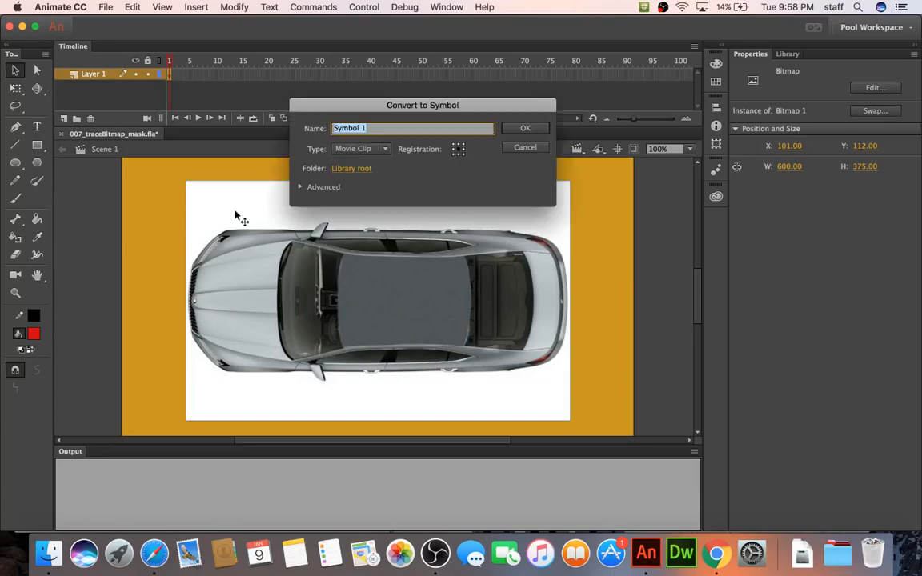
text(car)
key(Return)
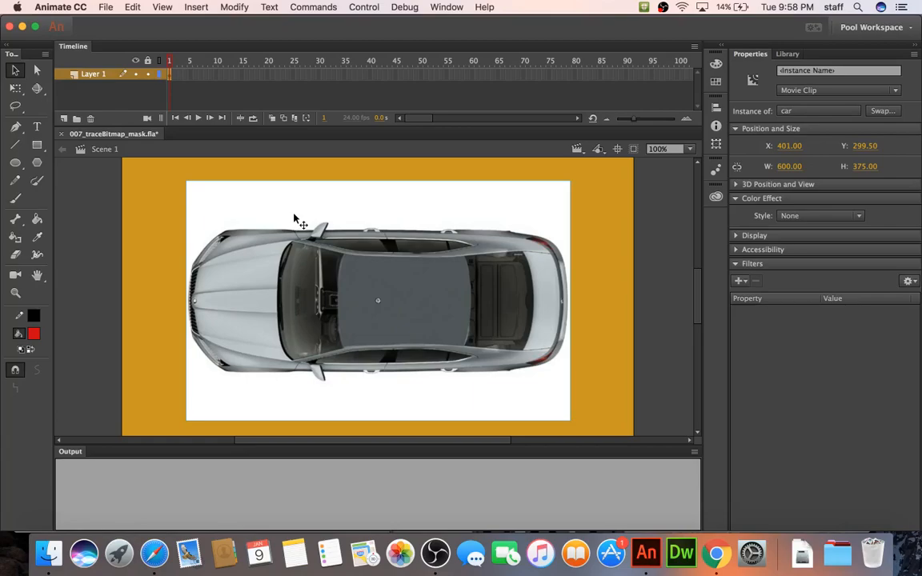
Step: Try to erase the white background around the car with the Eraser tool, returning to the Selection tool
click(15, 255)
mouse_move(264, 212)
mouse_down()
mouse_move(316, 210)
mouse_move(266, 265)
mouse_up()
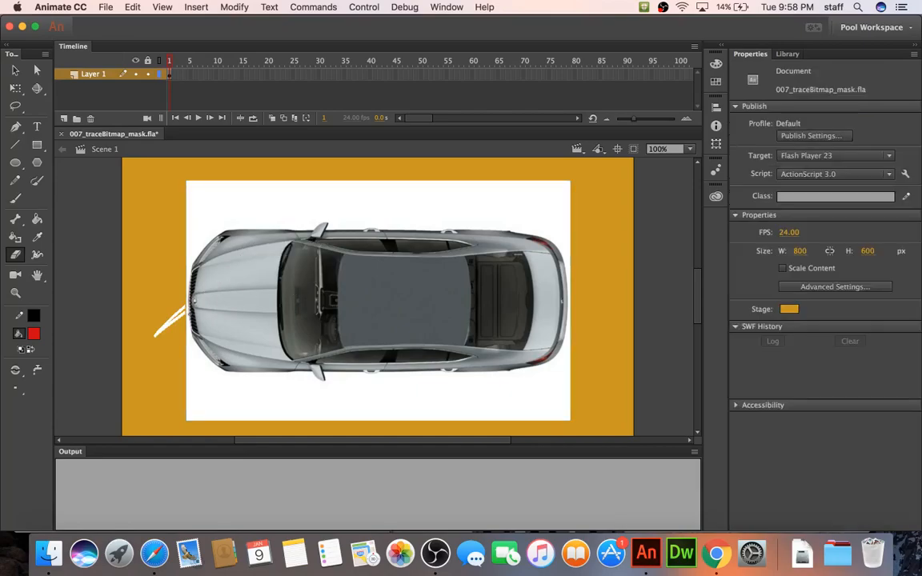
drag(184, 308, 160, 320)
key(v)
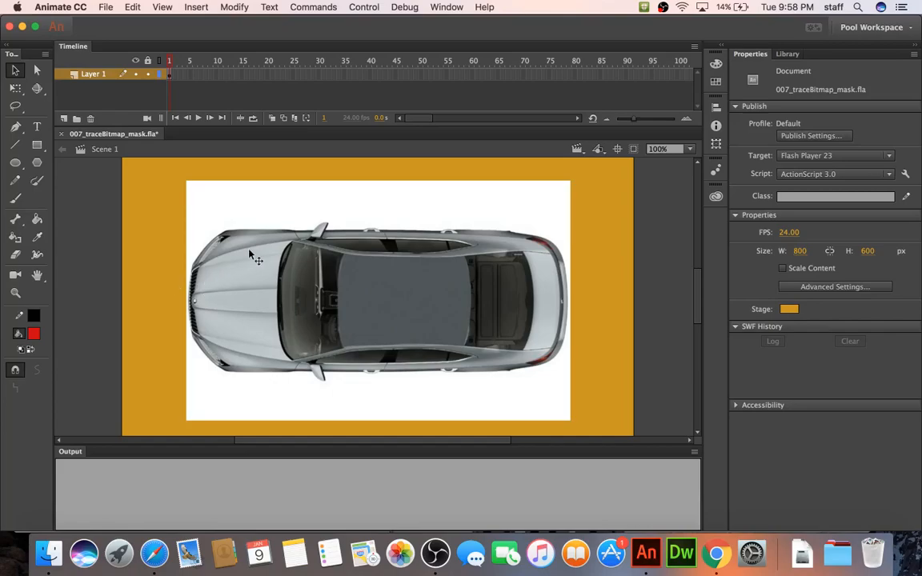
Step: Open the car symbol on the stage for editing and select the bitmap inside it
click(270, 248)
double_click(269, 259)
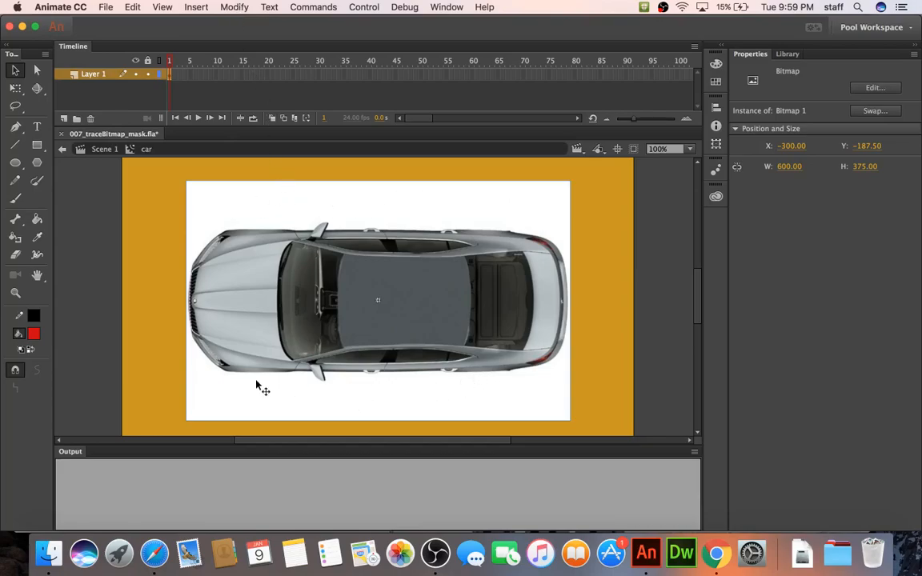
Step: Trace the car bitmap with color threshold 100, minimum area 8 pixels, and Normal corner threshold and curve fit
click(239, 9)
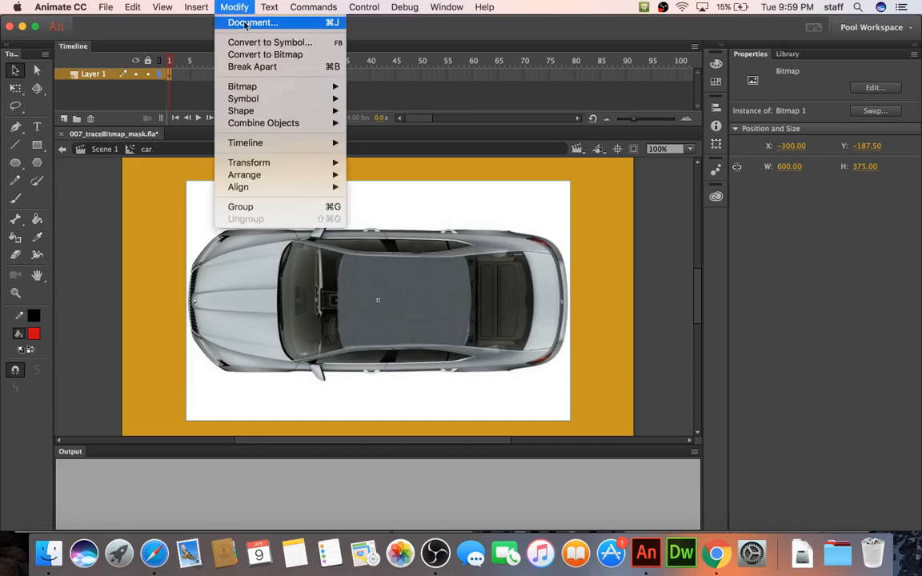
mouse_move(226, 84)
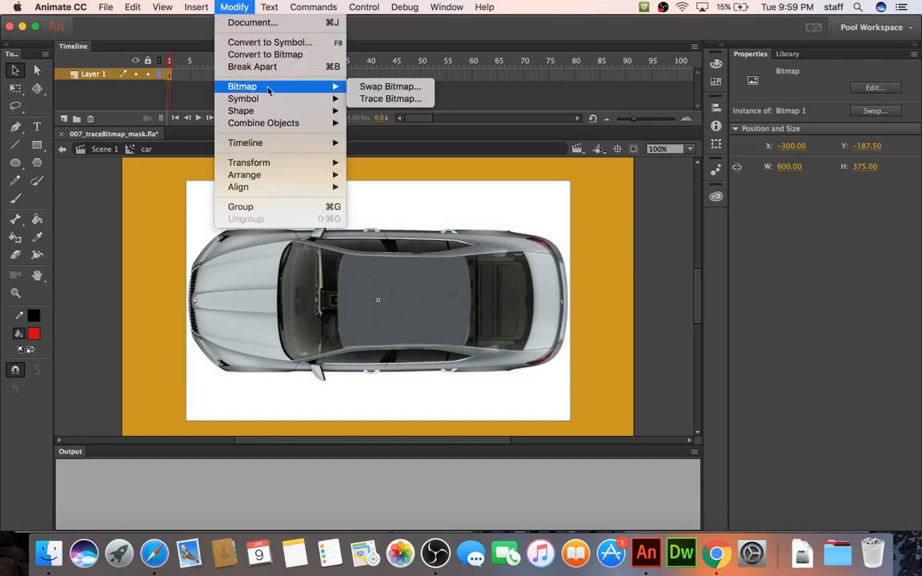
click(370, 98)
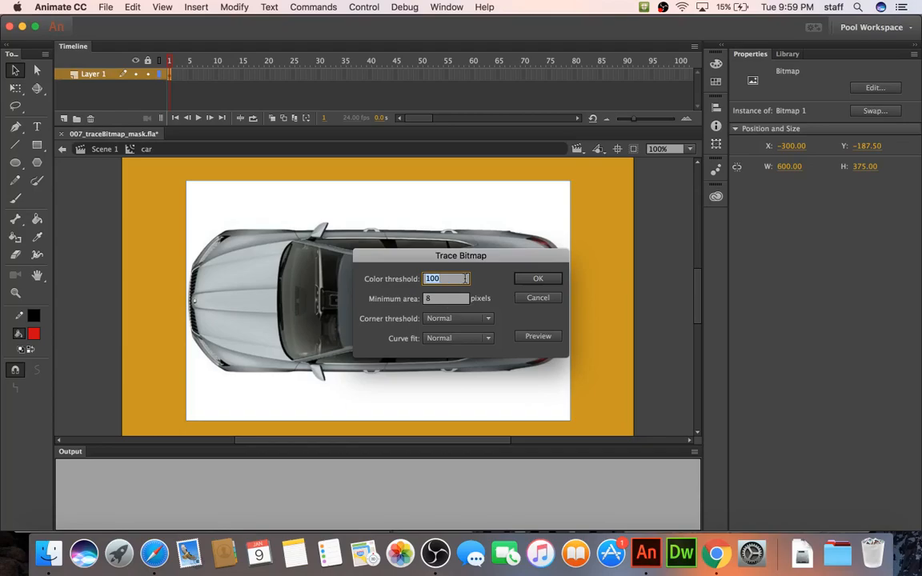
click(528, 279)
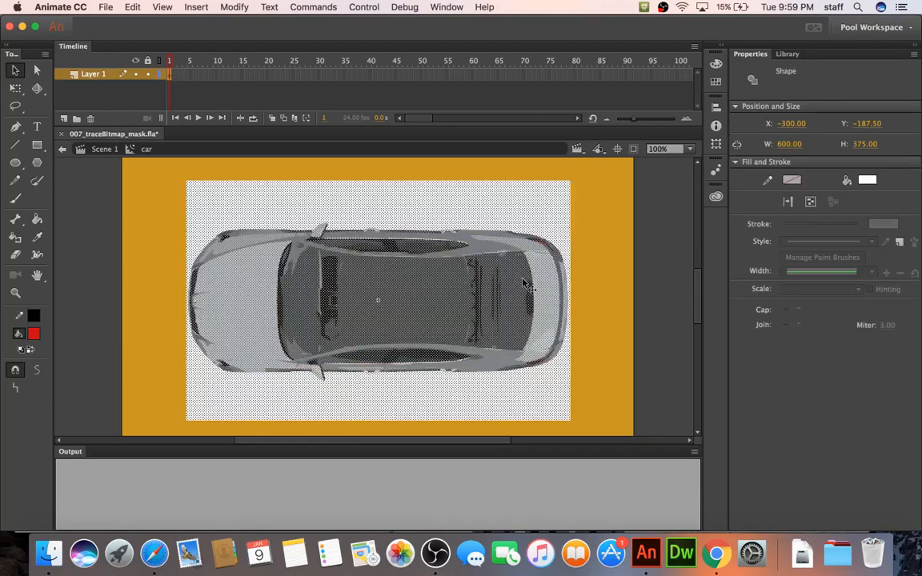
Step: Delete only the white background shape surrounding the traced car
click(595, 269)
key(super+a)
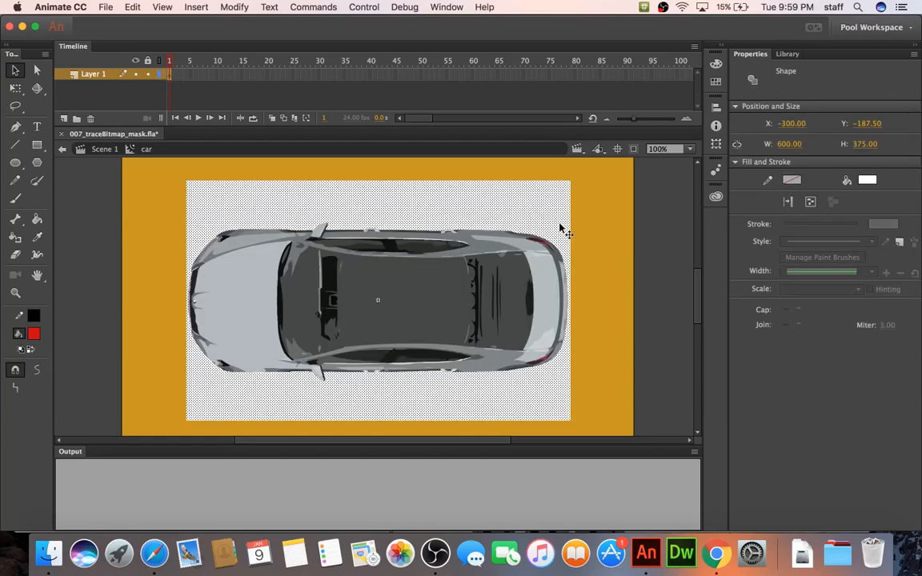
click(587, 253)
key(super+a)
click(558, 227)
key(Delete)
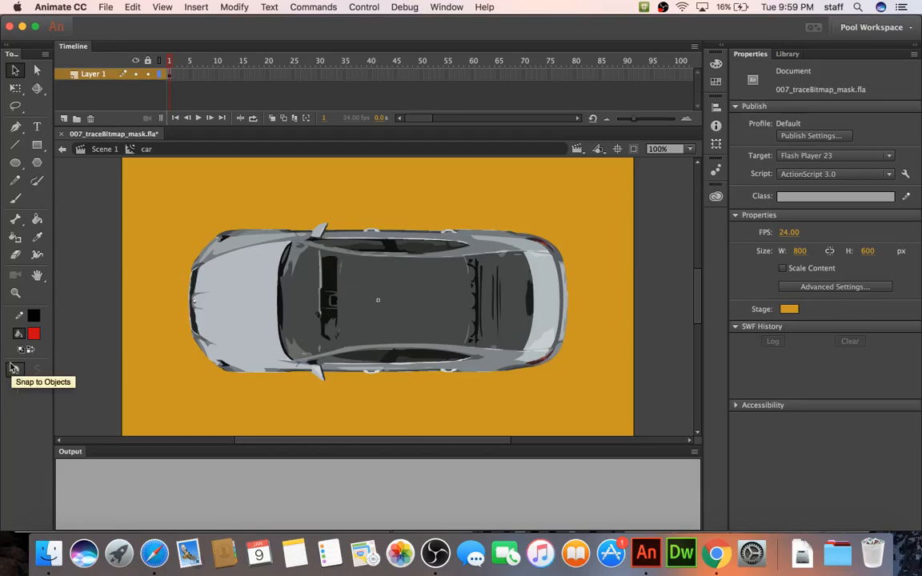
Step: Undo the background deletion and the bitmap trace, restoring the original car bitmap
key(super+z)
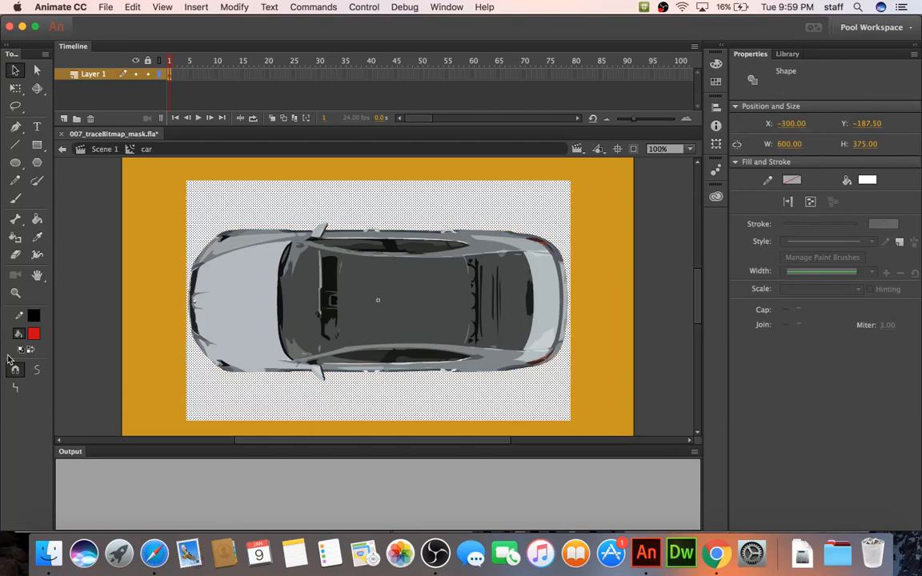
key(super+shift+a)
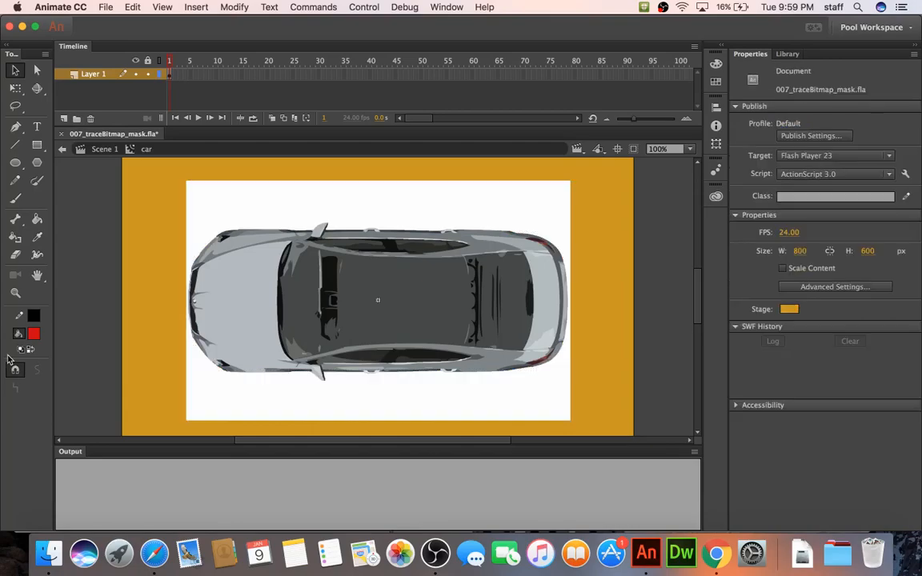
key(super+z)
click(107, 337)
key(super+z)
key(super+z)
scroll(106, 337, down, 2)
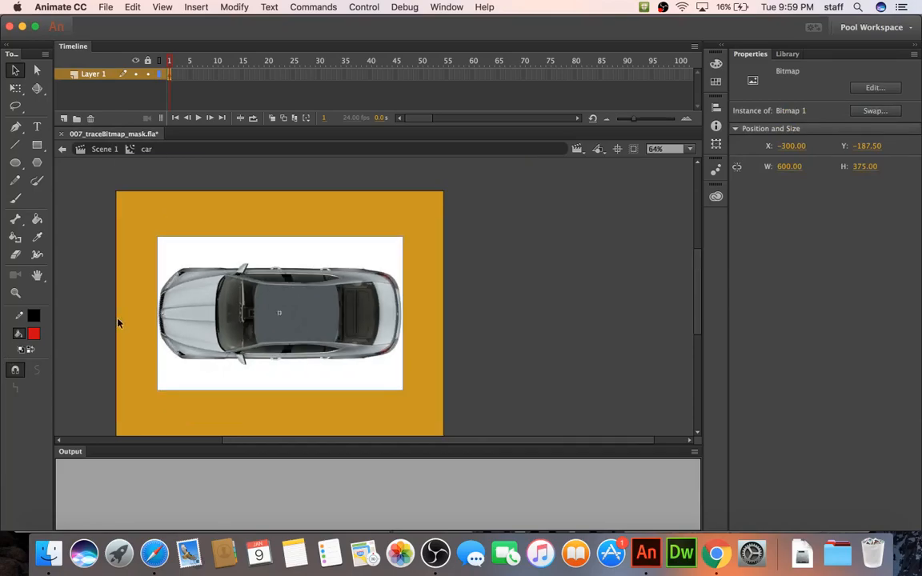
scroll(118, 322, down, 2)
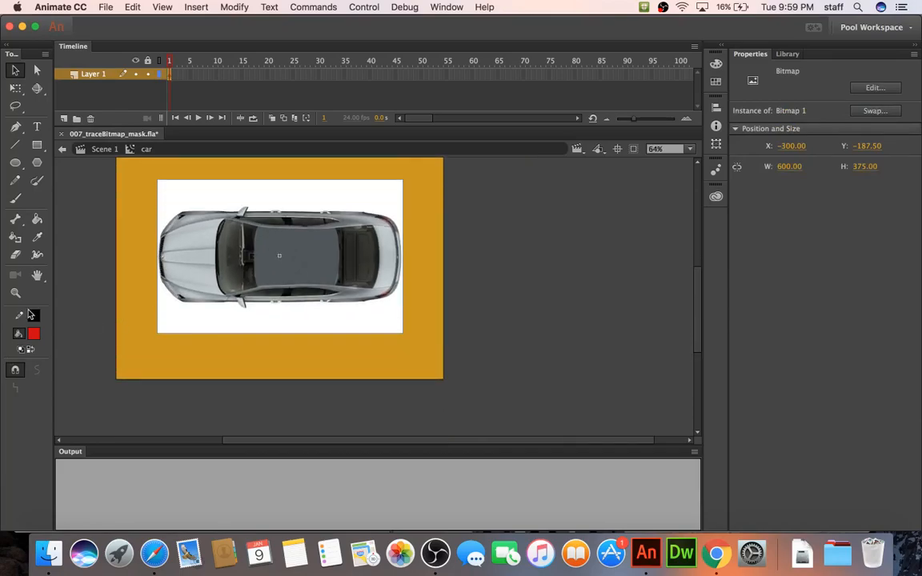
scroll(91, 303, down, 2)
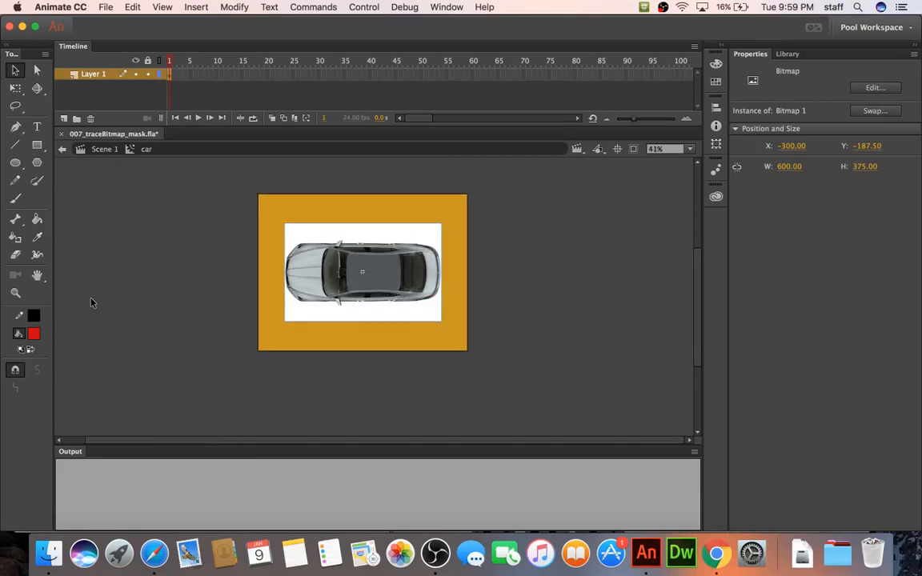
scroll(91, 302, up, 2)
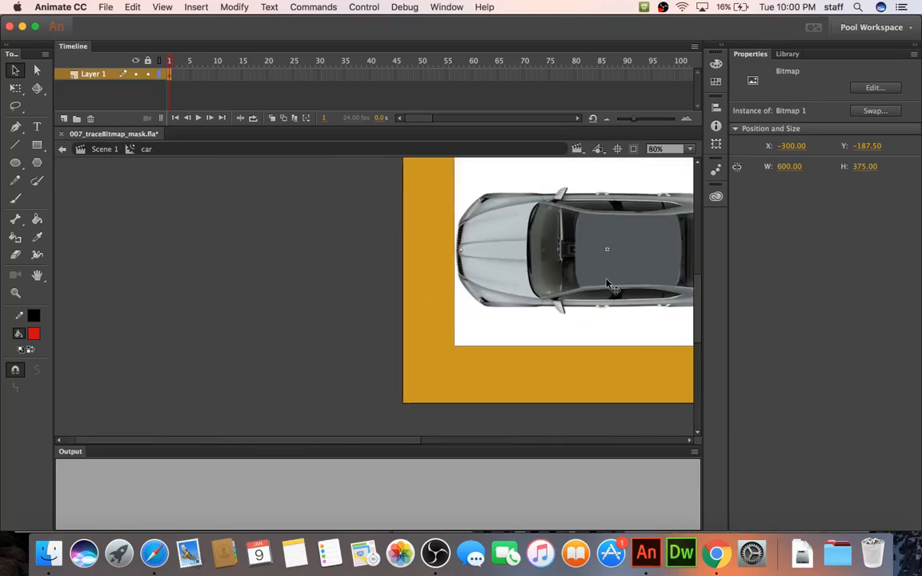
scroll(606, 284, down, 1)
scroll(606, 283, up, 1)
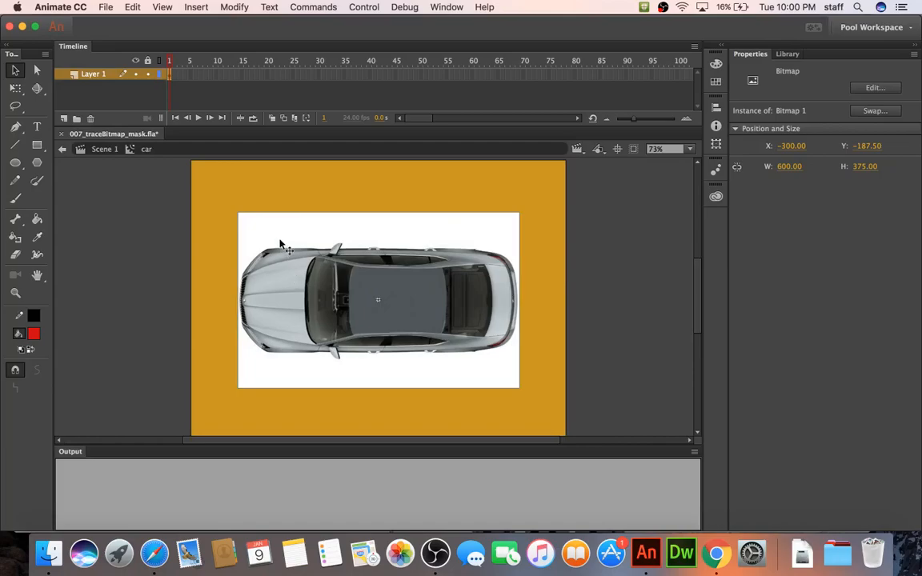
click(15, 293)
drag(324, 254, 348, 273)
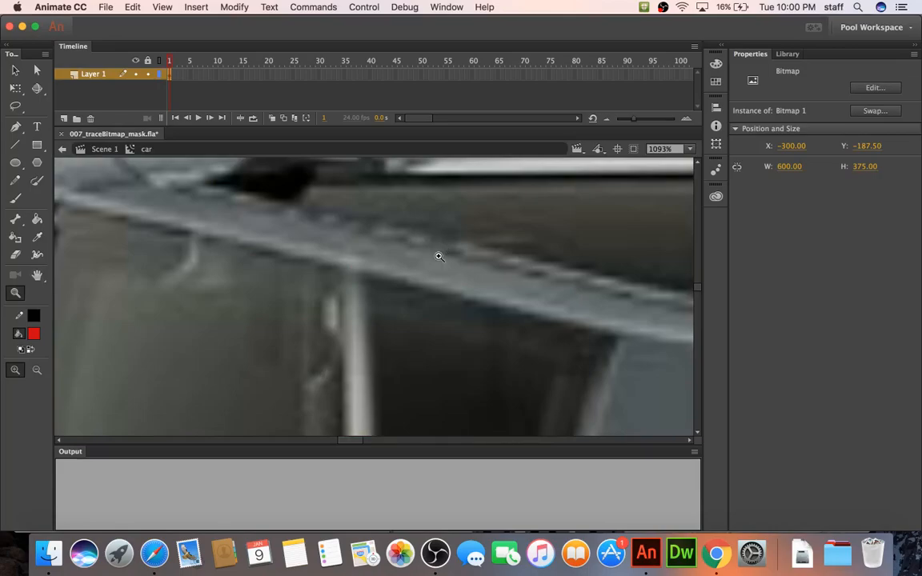
key(super+2)
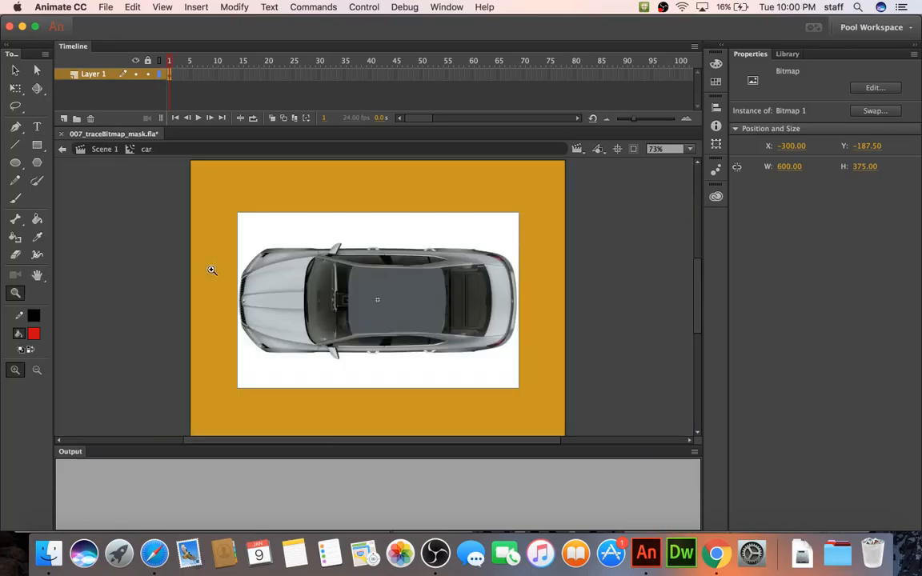
click(15, 69)
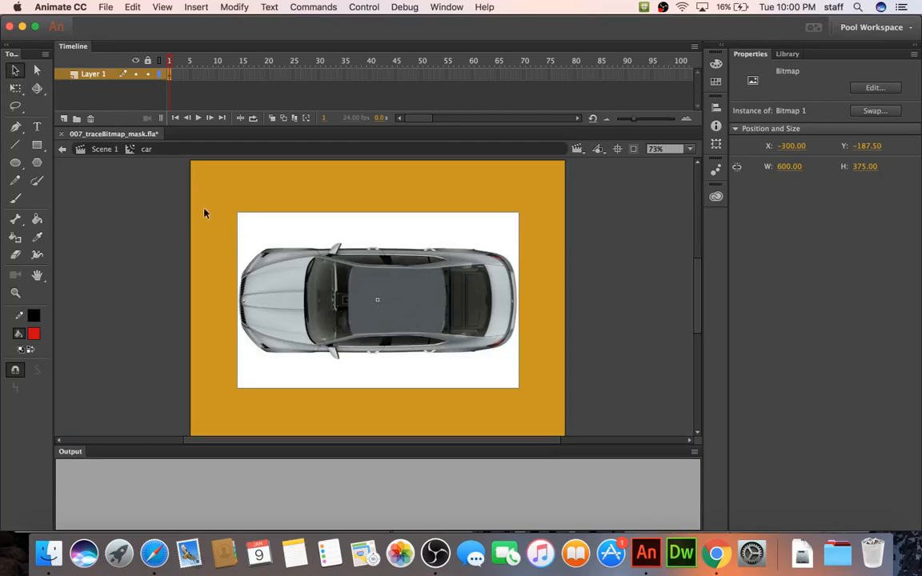
click(222, 220)
click(276, 230)
click(210, 219)
click(256, 233)
Step: Rename Layer 1 as bitmap and add a new layer named mask above it
double_click(94, 73)
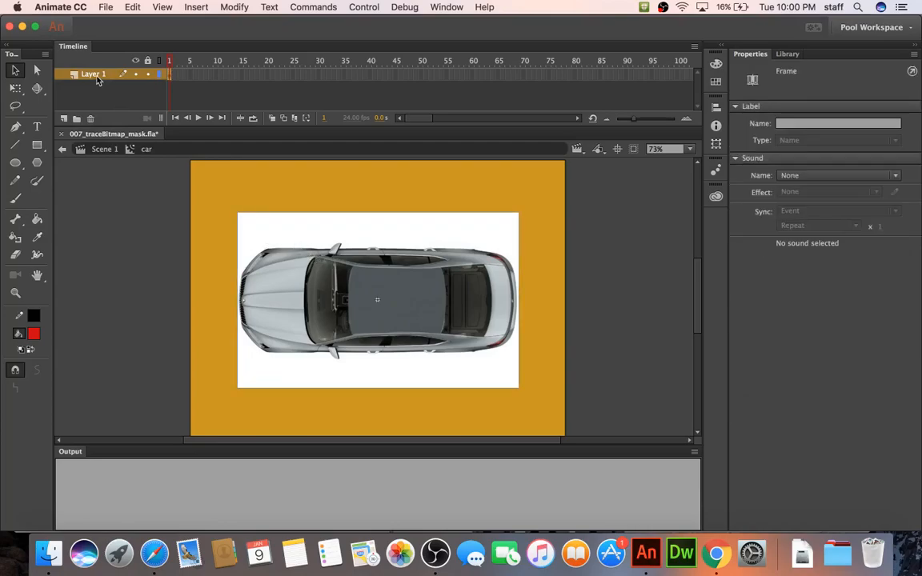
text(bitmap)
key(Return)
click(64, 118)
double_click(94, 74)
text(mask)
key(Return)
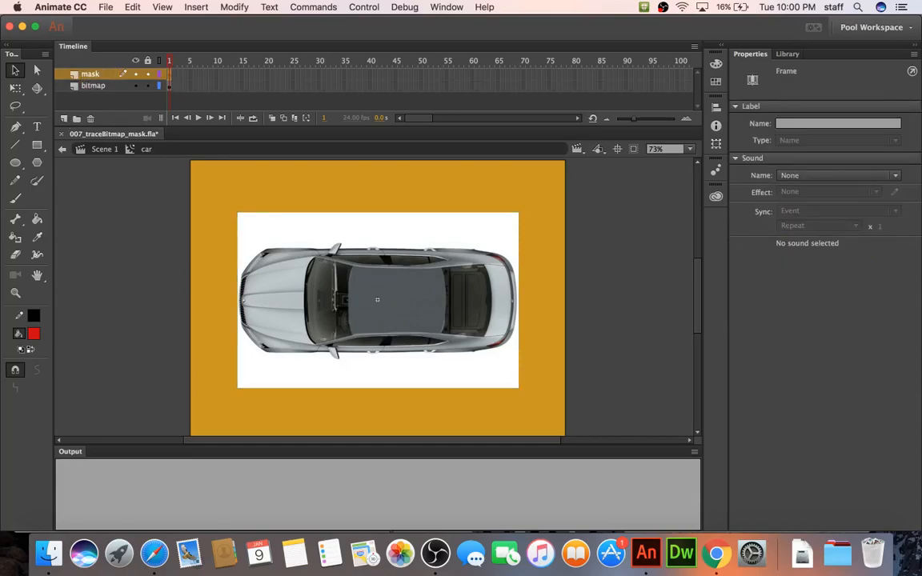
Step: Copy the car bitmap from the bitmap layer and paste it in place into frame 1 of the mask layer
click(125, 86)
click(174, 88)
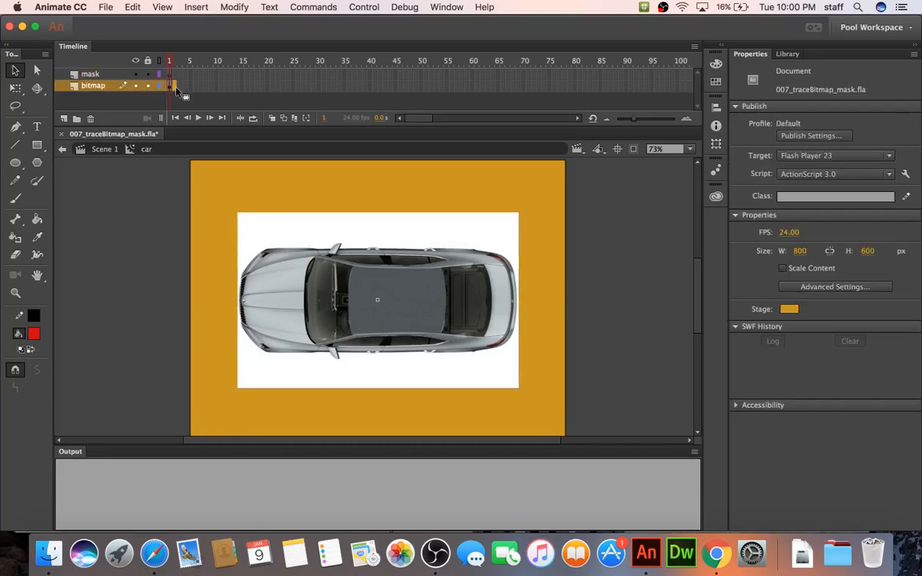
click(171, 86)
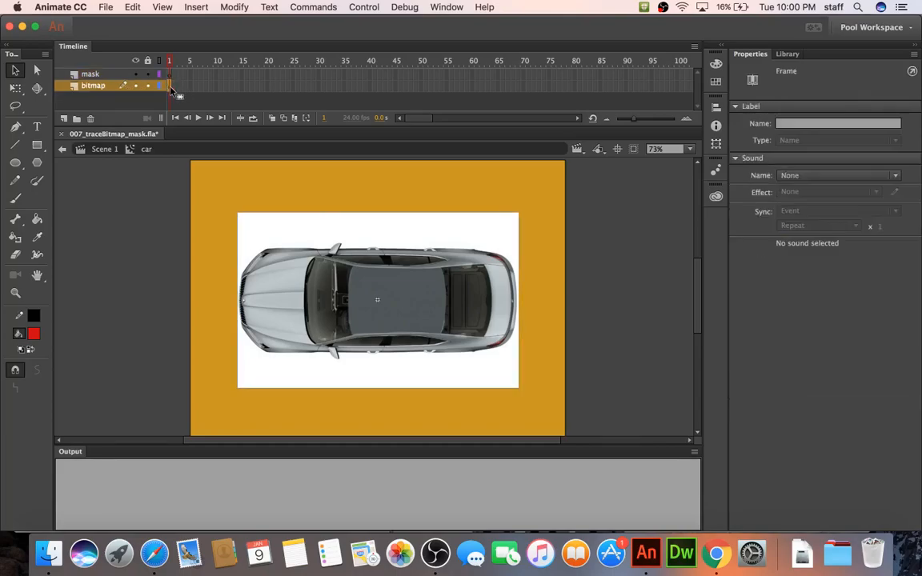
click(250, 215)
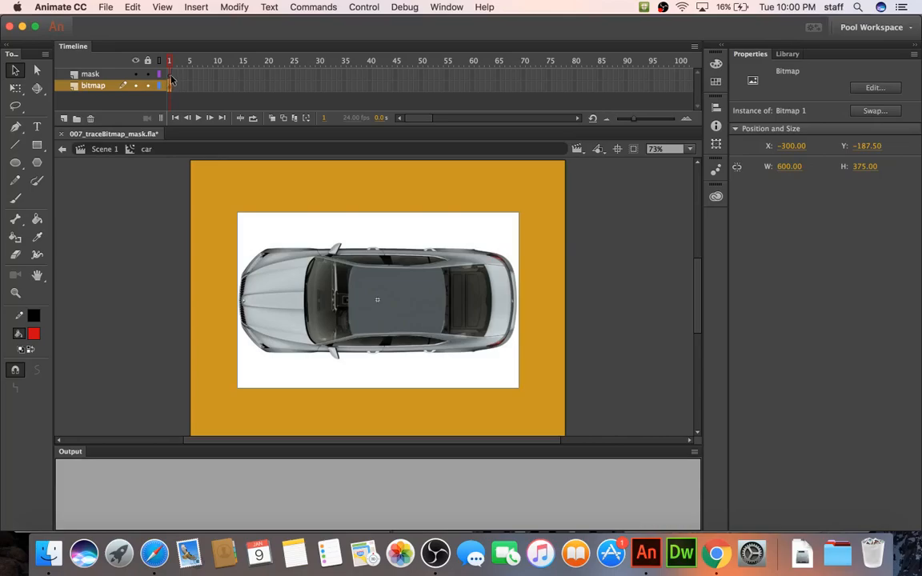
click(171, 76)
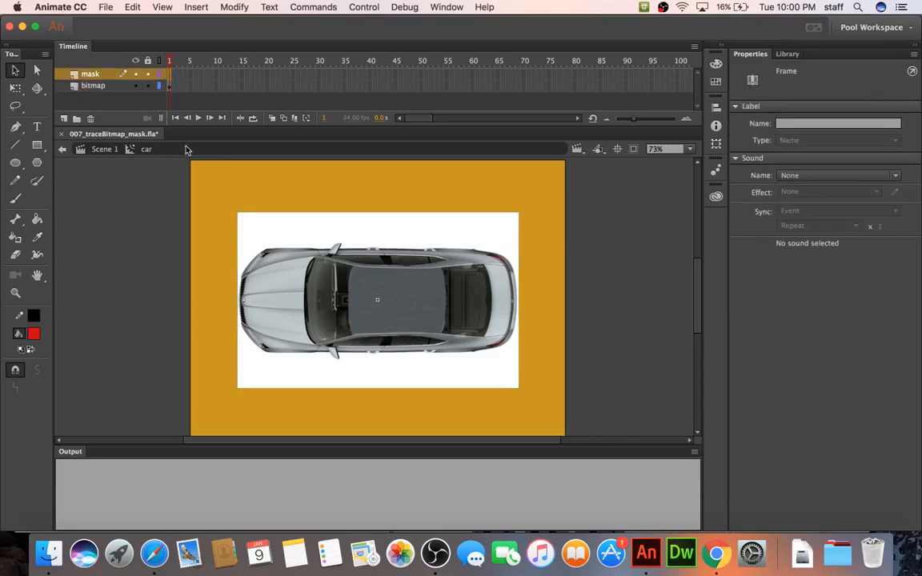
click(248, 231)
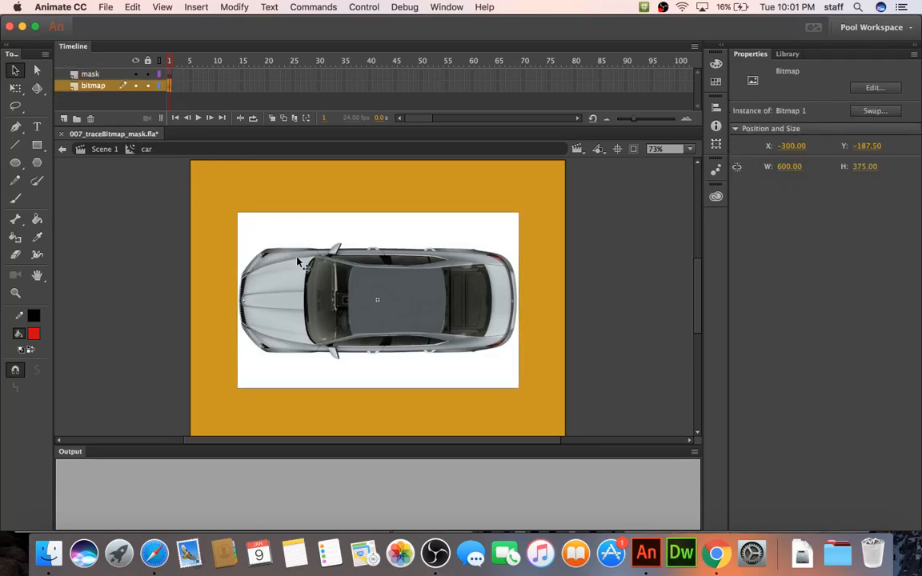
click(170, 76)
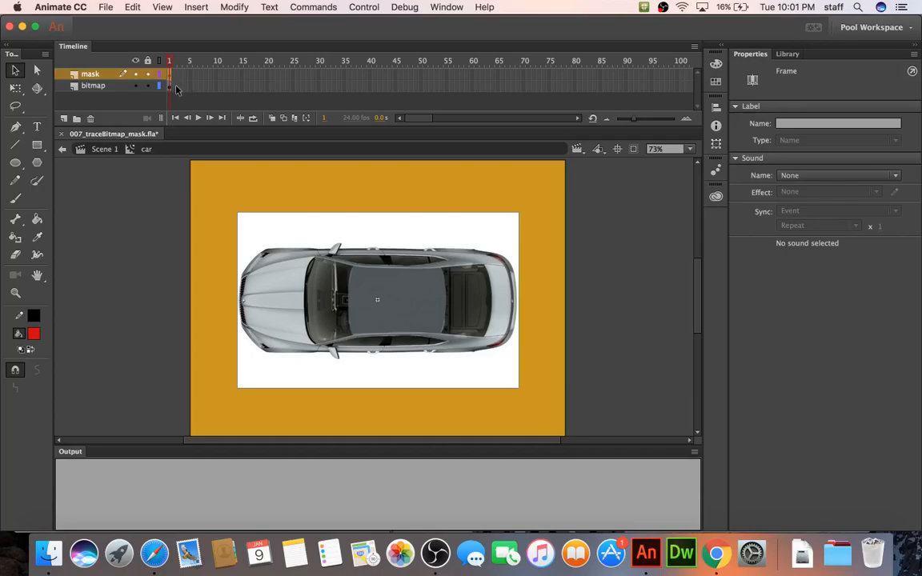
click(173, 85)
click(108, 74)
Step: Hide and show the mask and bitmap layers in turn to check the car image on each
drag(135, 74, 137, 86)
click(135, 76)
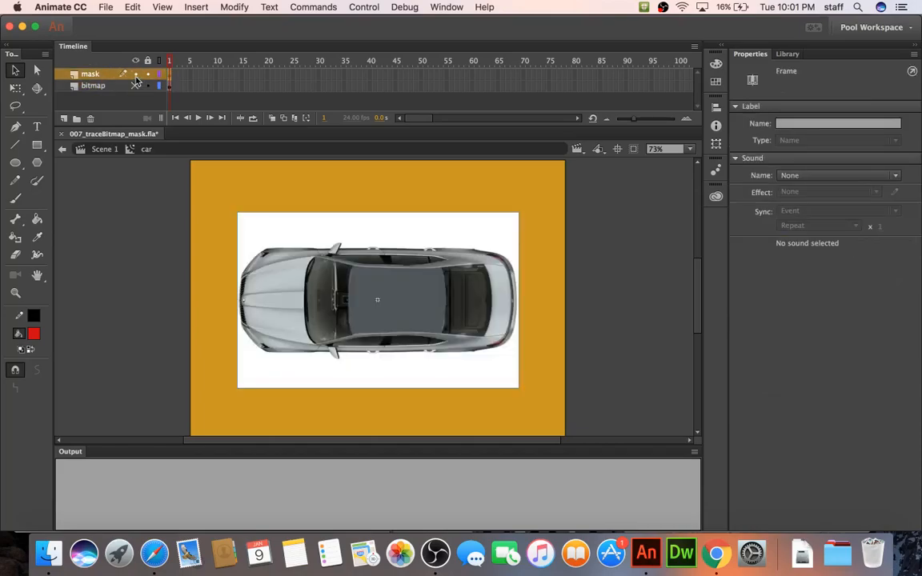
click(135, 75)
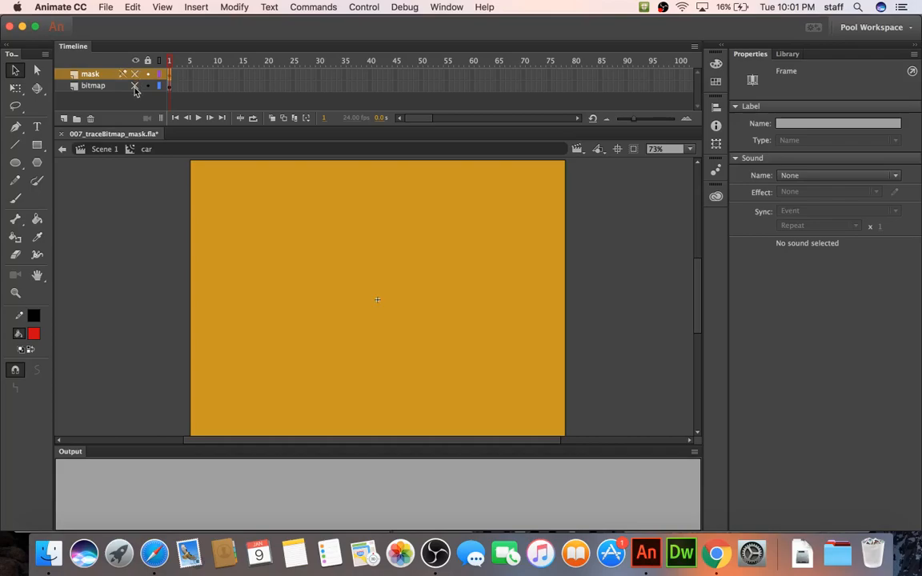
click(135, 86)
click(135, 85)
click(134, 86)
click(135, 76)
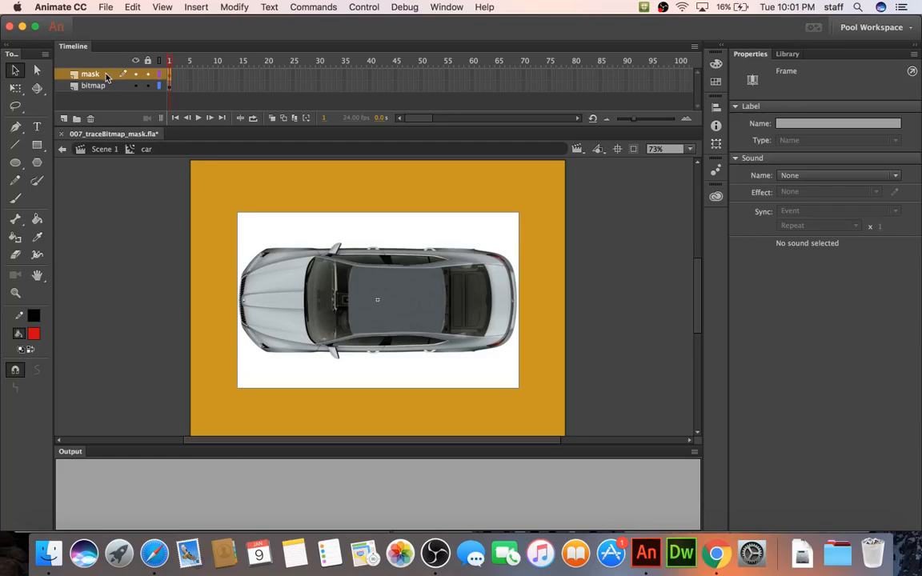
Step: Trace the copied car bitmap on the mask layer into vector shapes
click(233, 8)
mouse_move(240, 87)
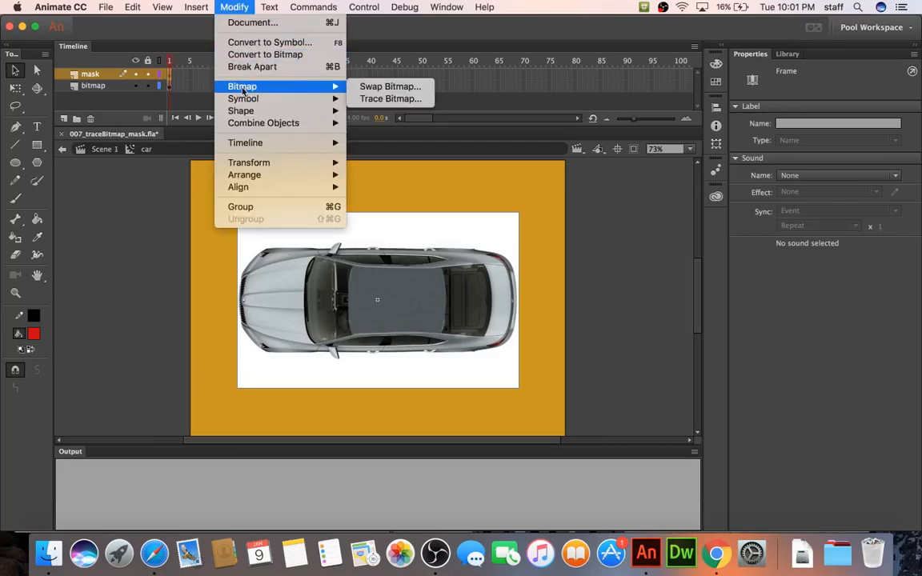
click(391, 98)
click(538, 279)
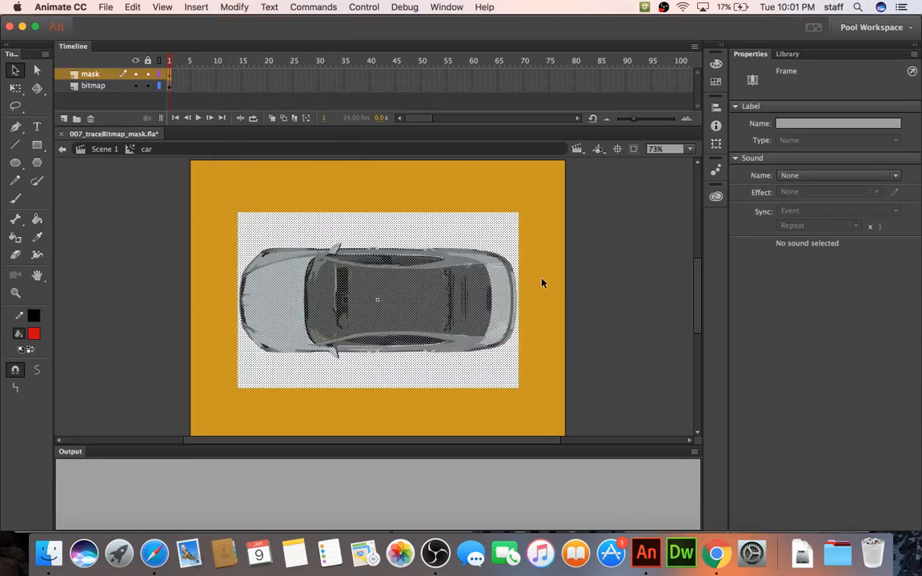
Step: Delete the white background area from the traced shapes on the mask layer
click(554, 261)
click(506, 240)
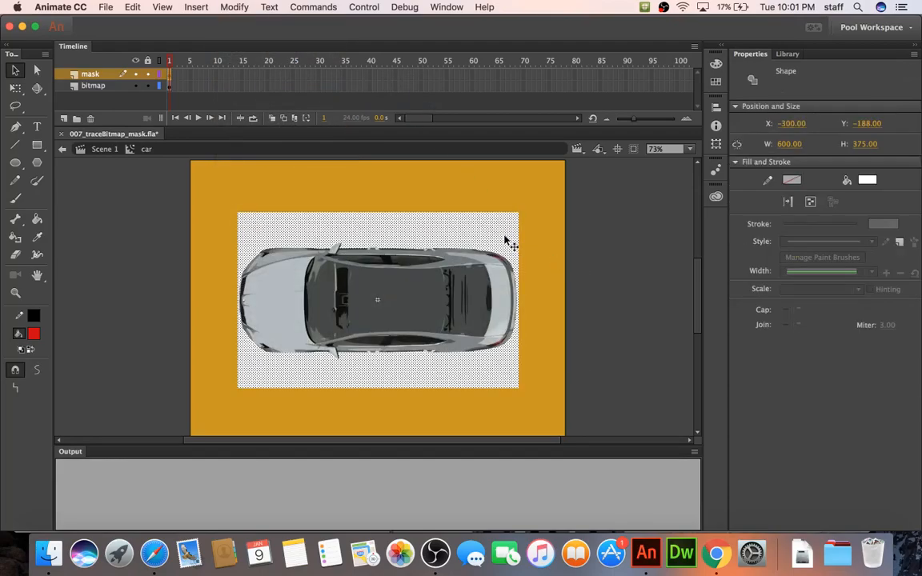
key(Delete)
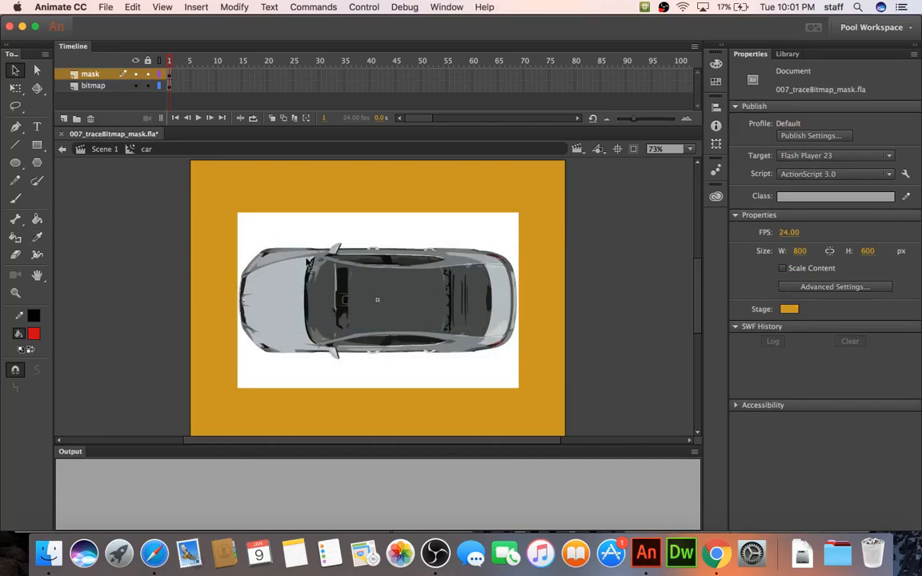
Step: Fill all the traced car shapes on the mask layer with solid red, then deselect them
click(92, 74)
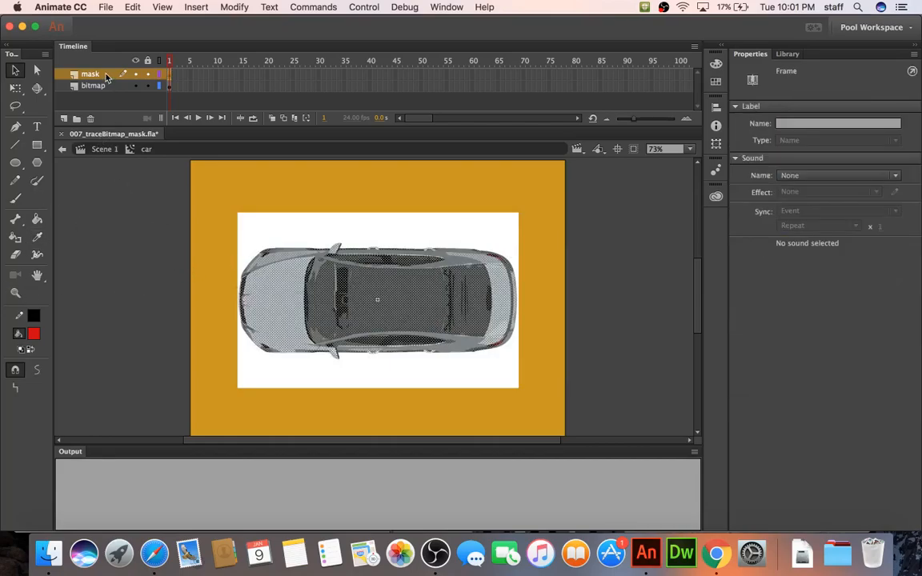
double_click(34, 337)
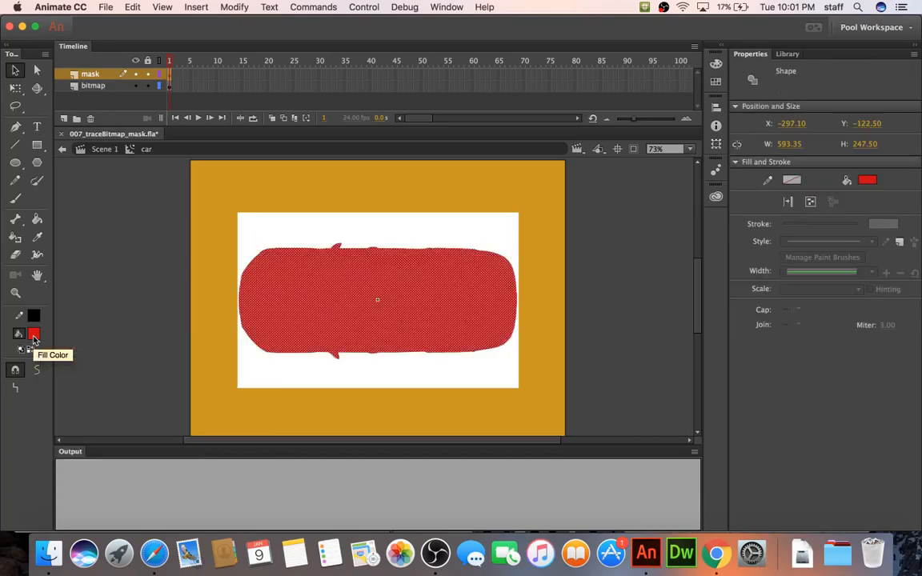
click(176, 277)
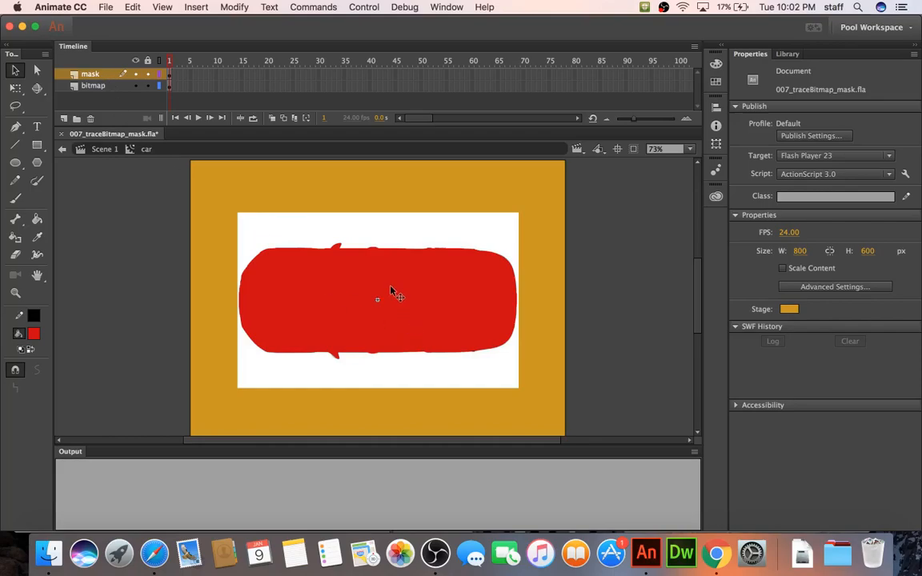
Step: Turn the mask layer into a mask for the bitmap layer and inspect the masked car
right_click(103, 77)
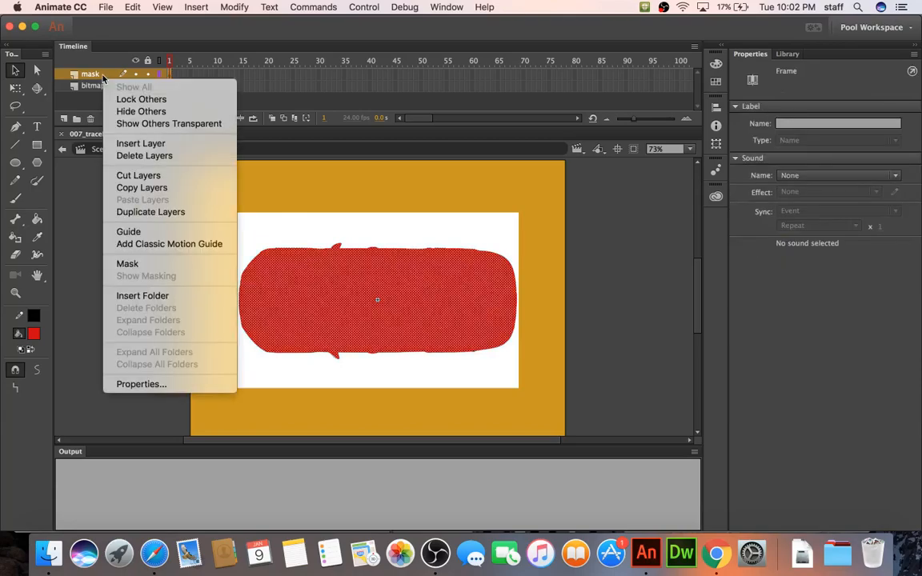
click(136, 266)
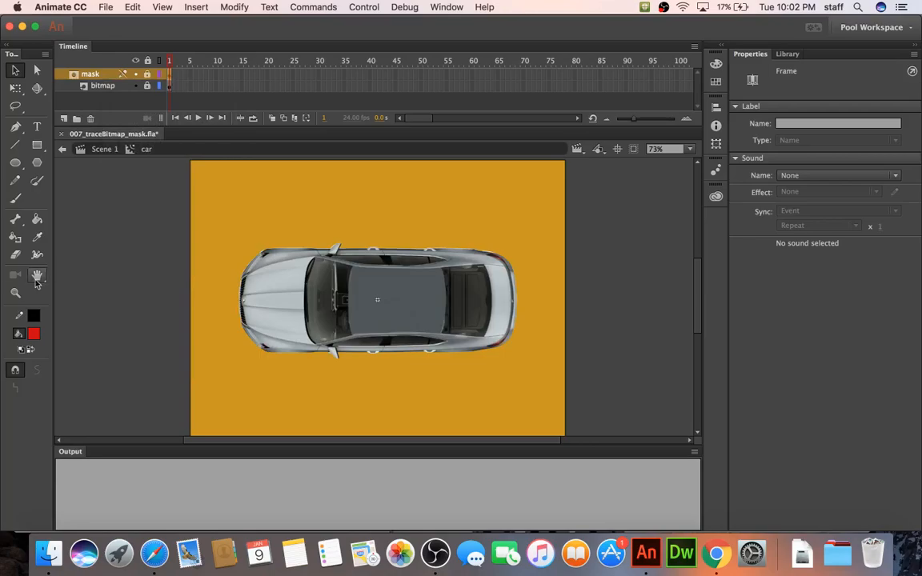
click(15, 293)
drag(220, 240, 549, 361)
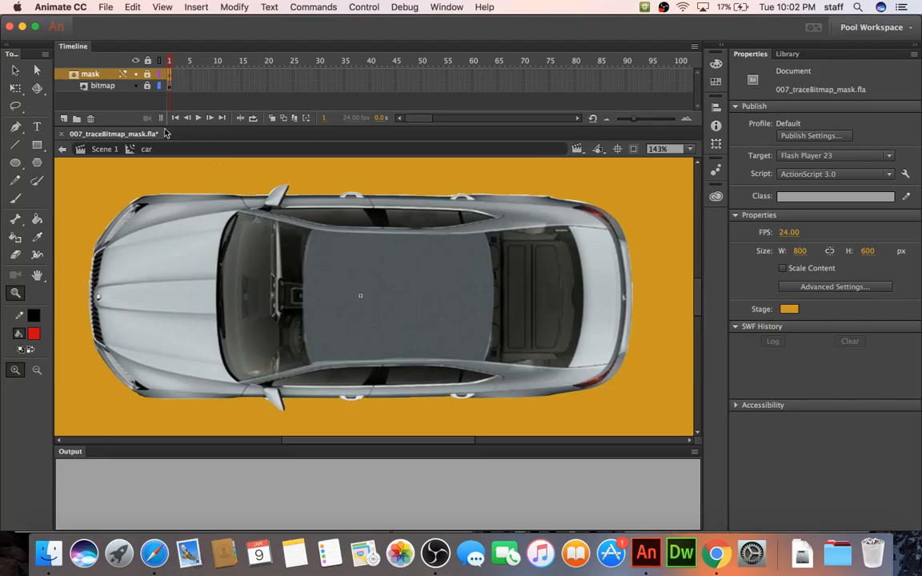
Step: Unlock and relock the mask layer to compare its red shape with the masked car
click(147, 74)
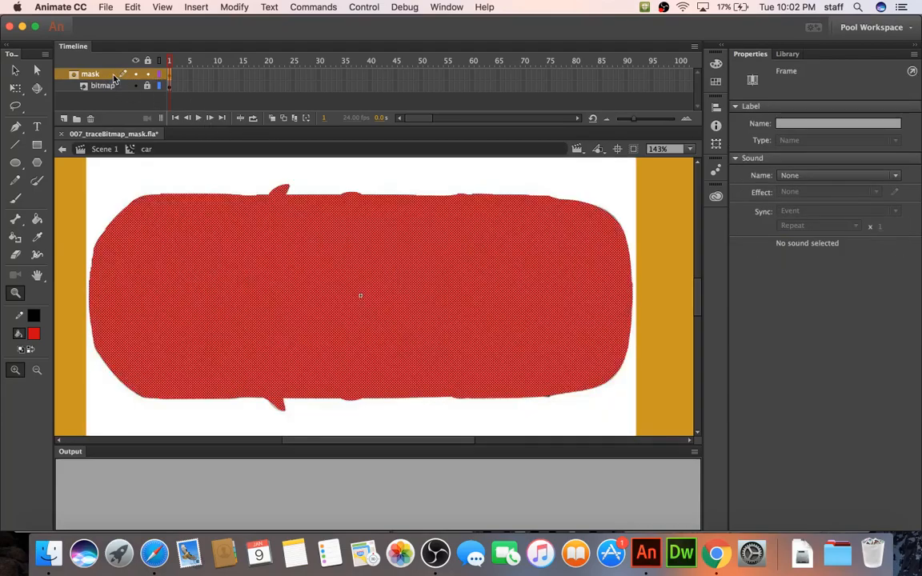
click(147, 73)
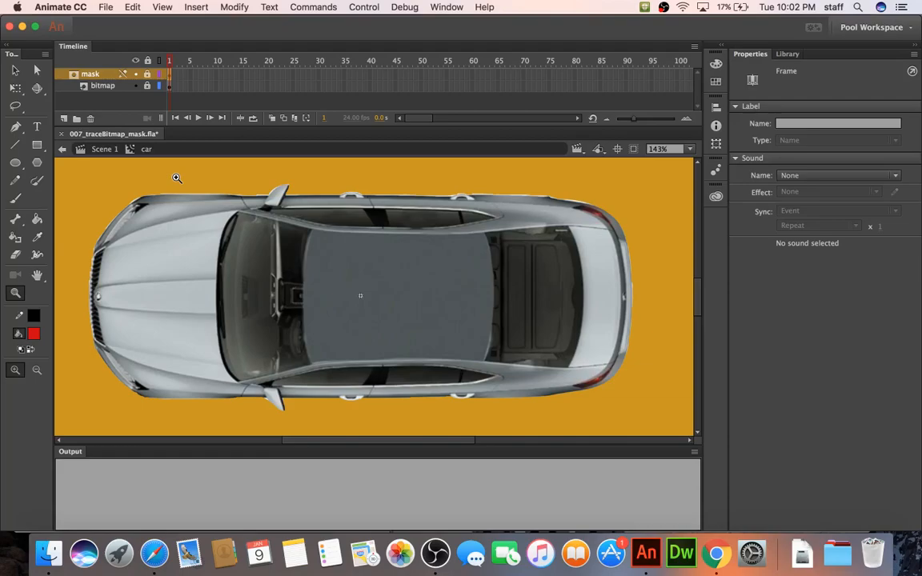
alt+click(177, 178)
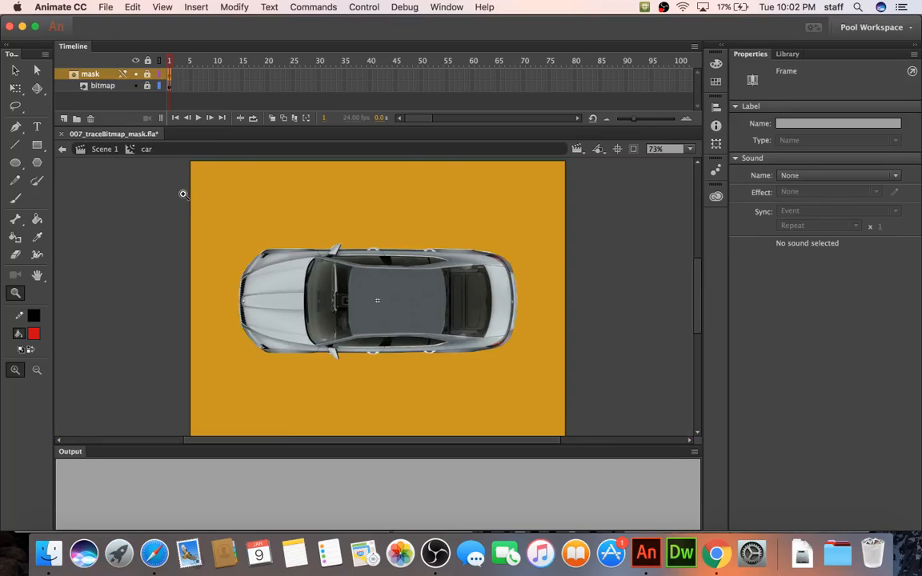
Step: Unlock the mask layer and display its shape as outlines around the car's upper side mirror
scroll(184, 194, left, 3)
drag(290, 224, 509, 258)
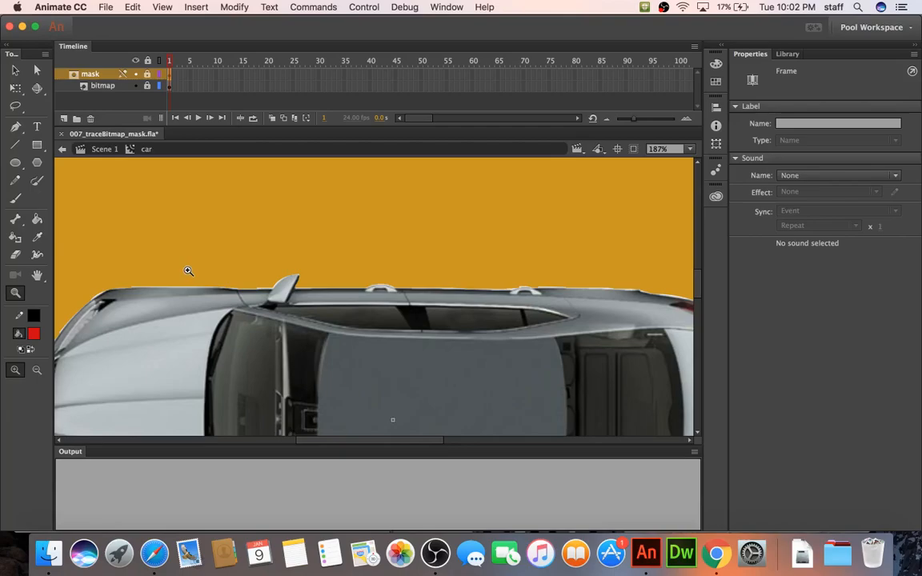
drag(244, 265, 304, 290)
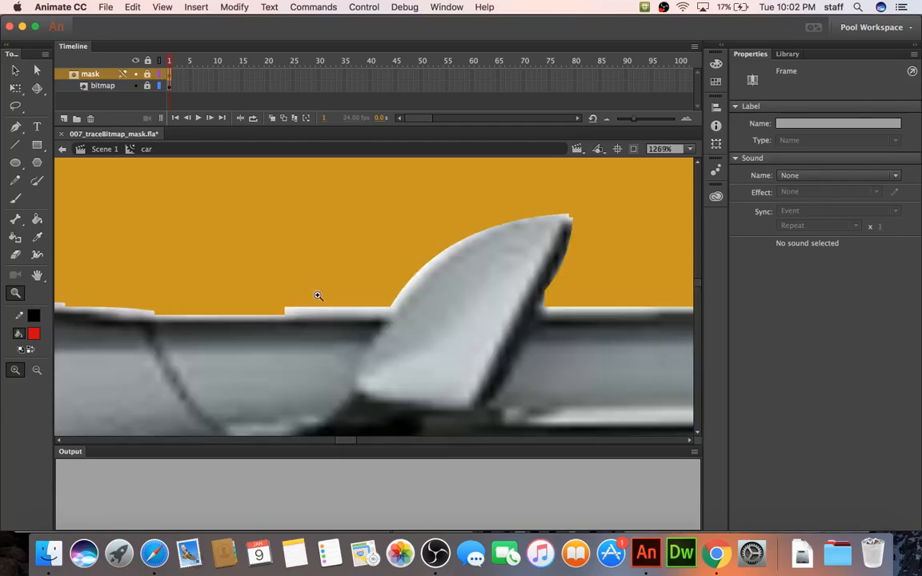
click(148, 74)
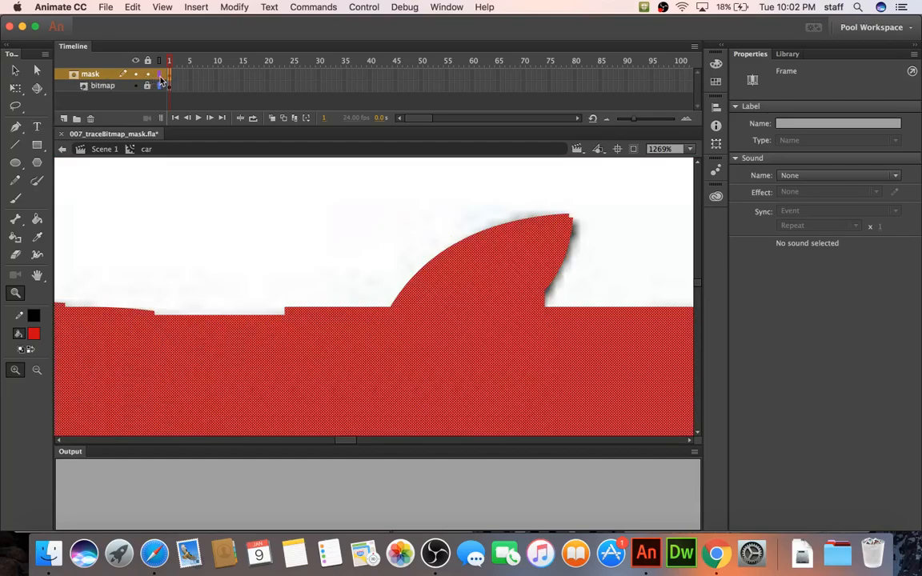
click(160, 74)
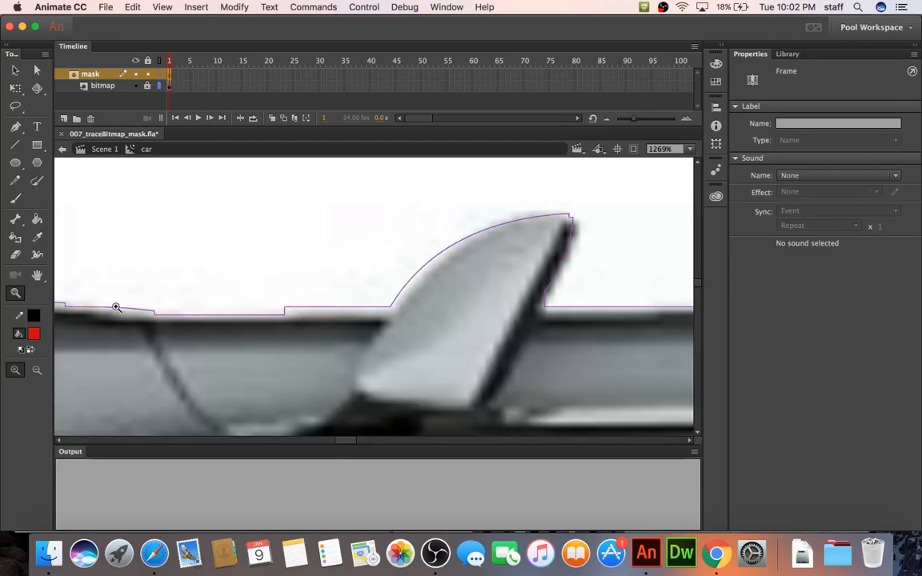
Step: Erase the excess mask shape along the upper side mirror and adjoining body edge with a round eraser
click(15, 255)
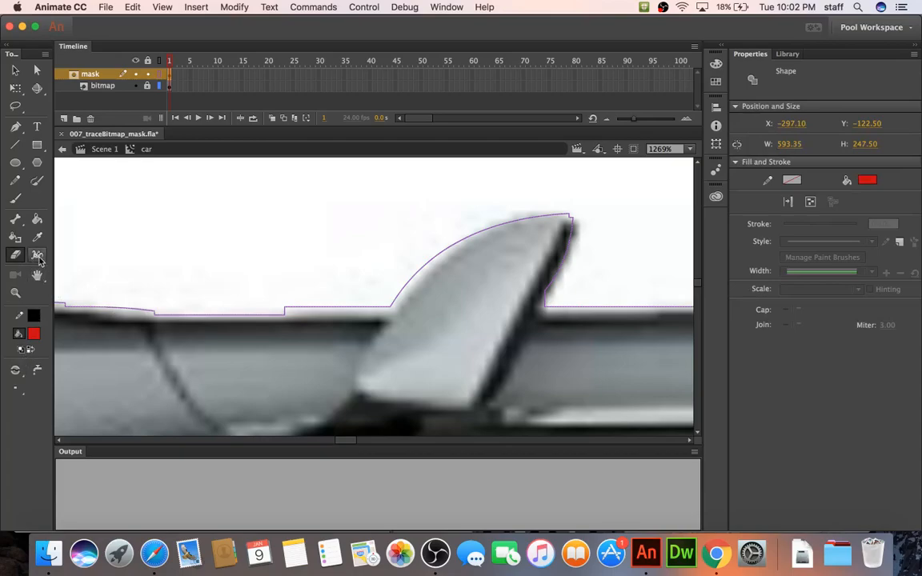
click(15, 392)
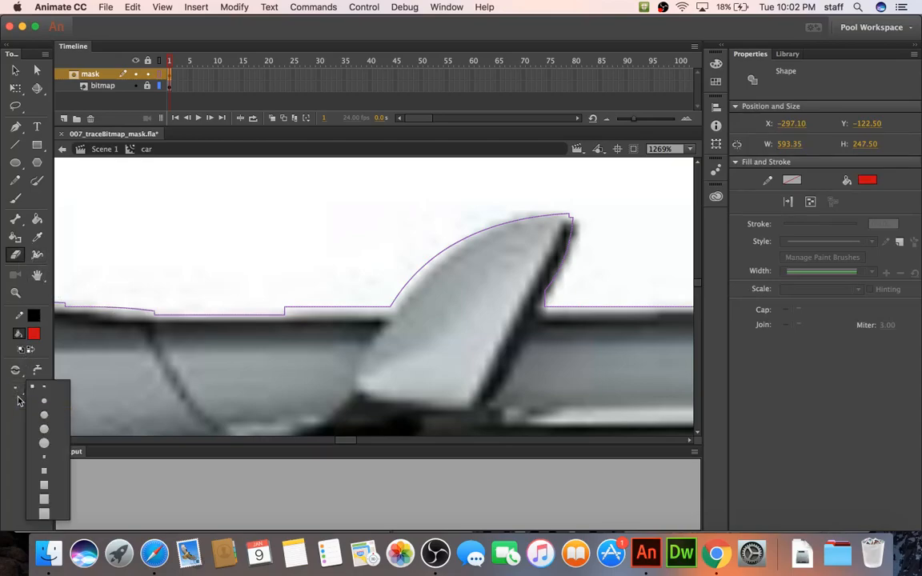
click(43, 400)
drag(285, 308, 391, 310)
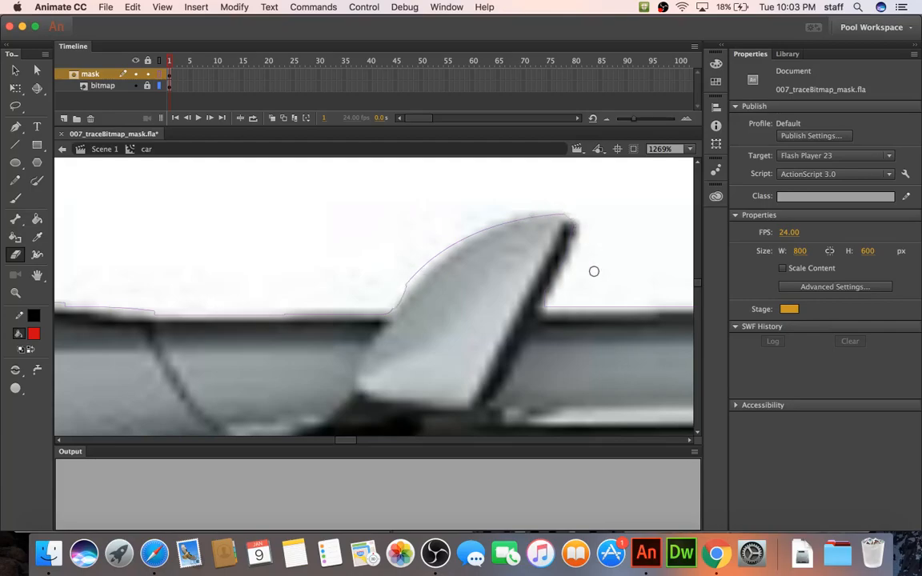
drag(154, 308, 130, 303)
key(super+2)
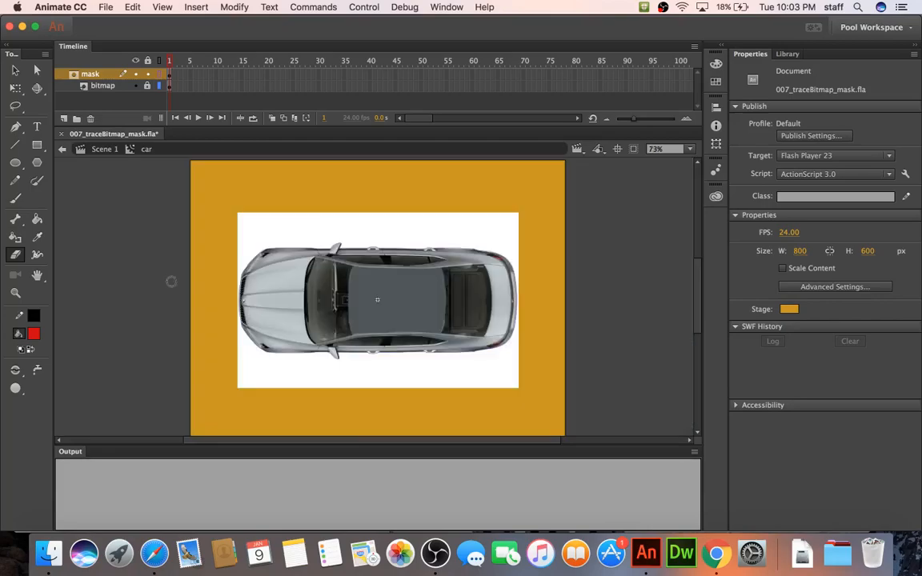
Step: Lock the mask layer again and inspect the masked car's upper rear edge and lower side mirror
click(147, 74)
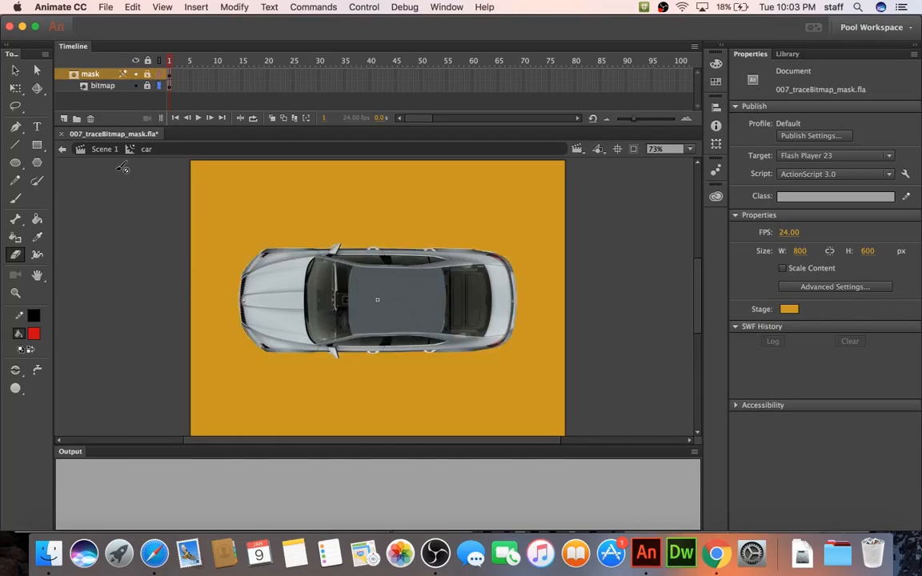
click(22, 294)
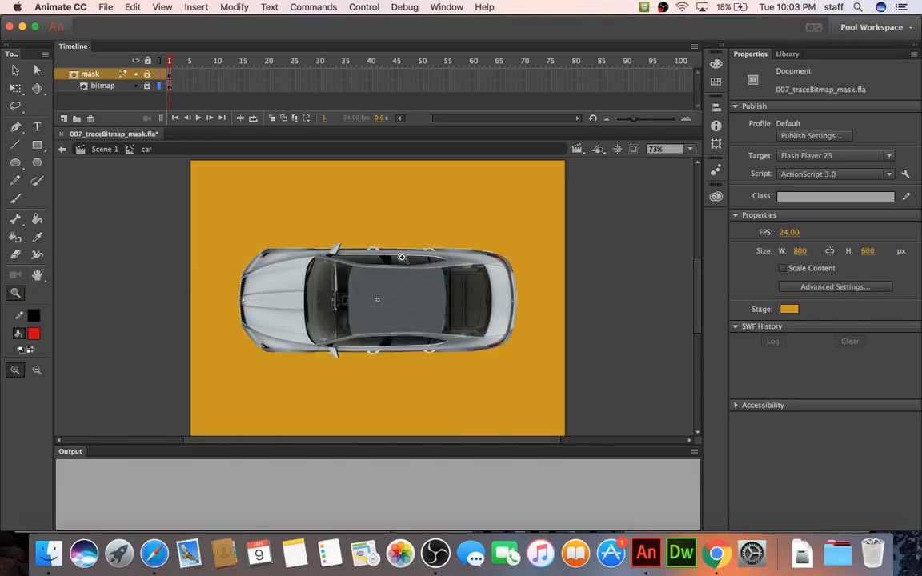
drag(424, 240, 498, 268)
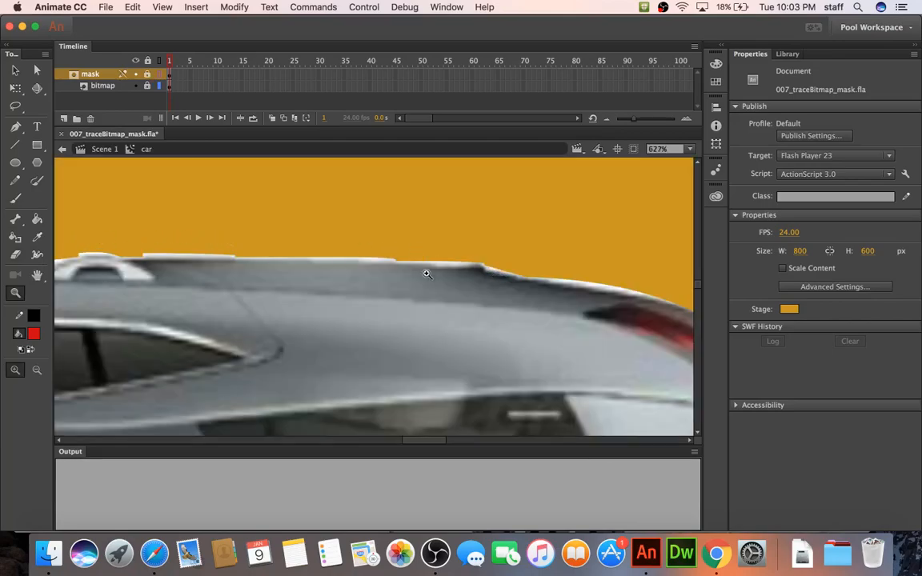
key(super+2)
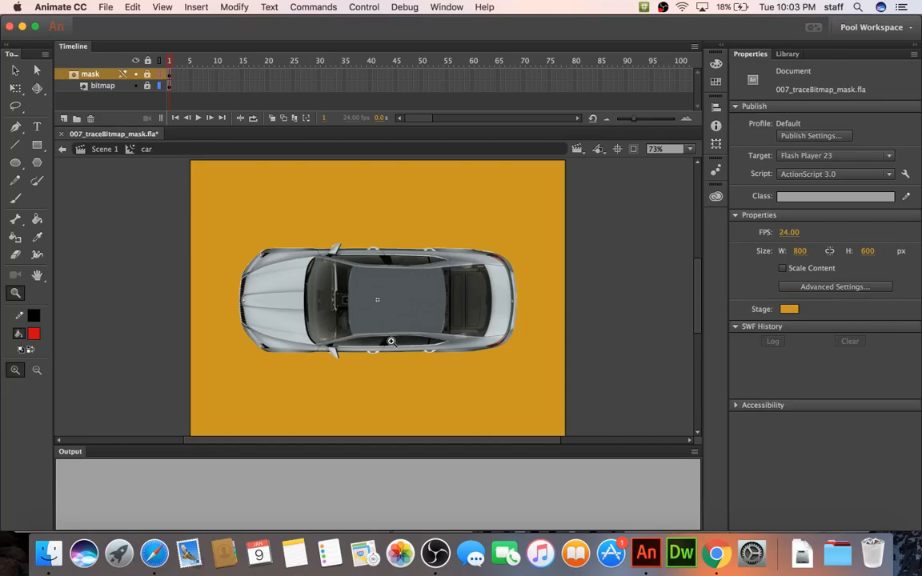
drag(325, 356, 302, 335)
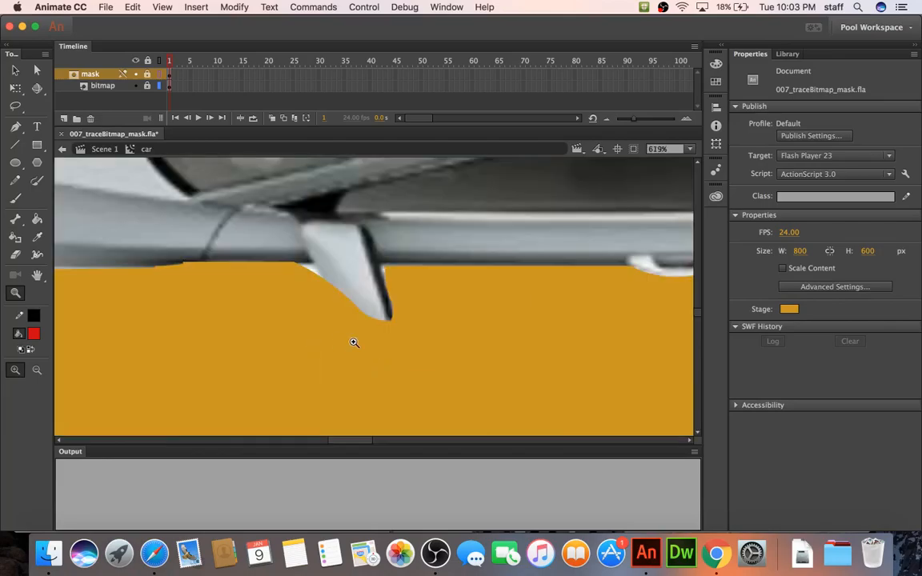
key(super+2)
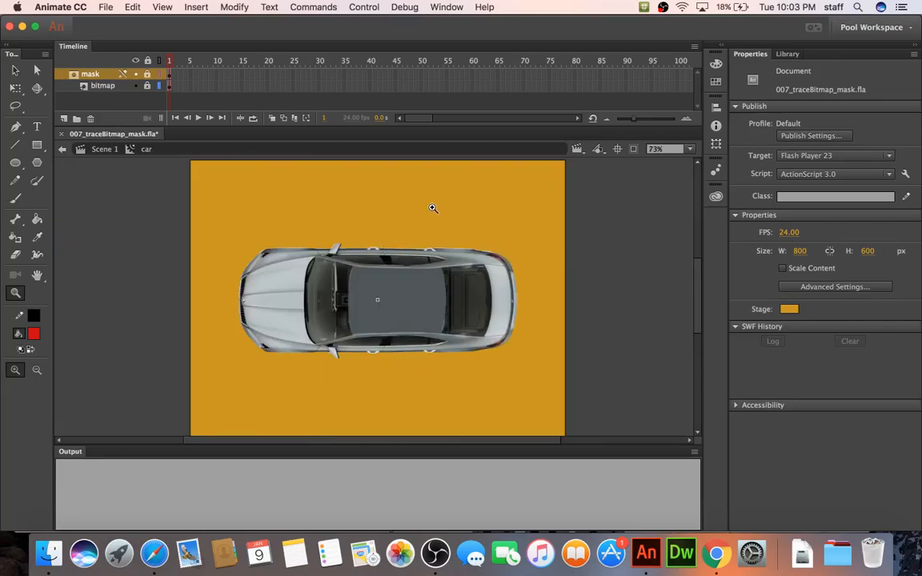